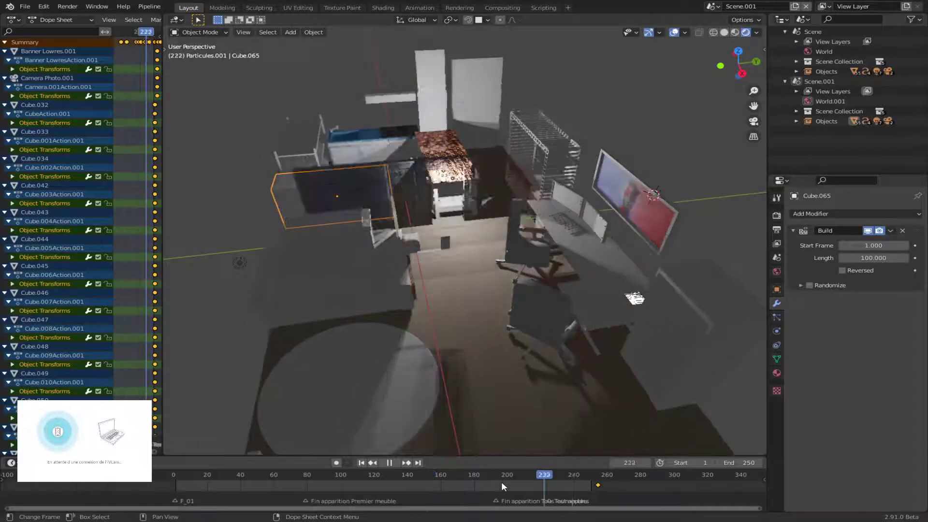
# Stop playback and add a Build modifier to the front bed-like block and the gray block behind it
pyautogui.press('Escape')
pyautogui.click(353, 265)
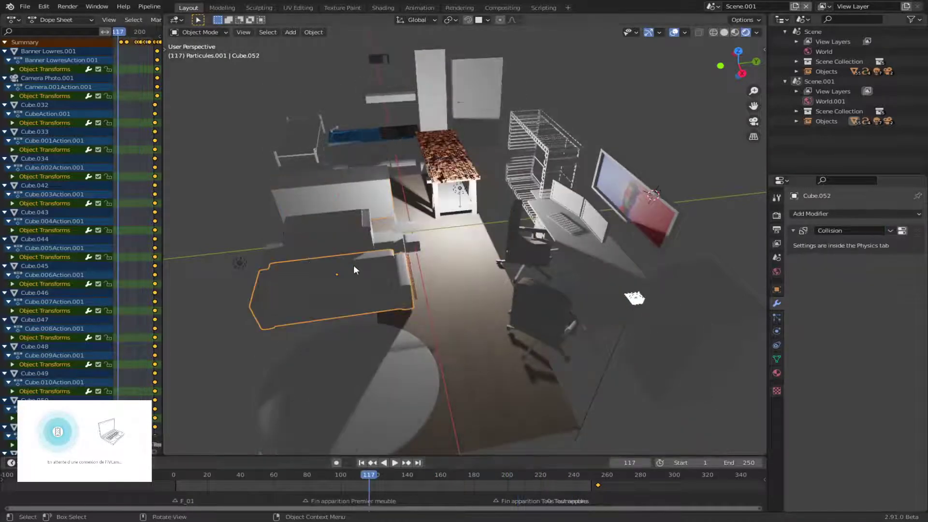
pyautogui.press('q')
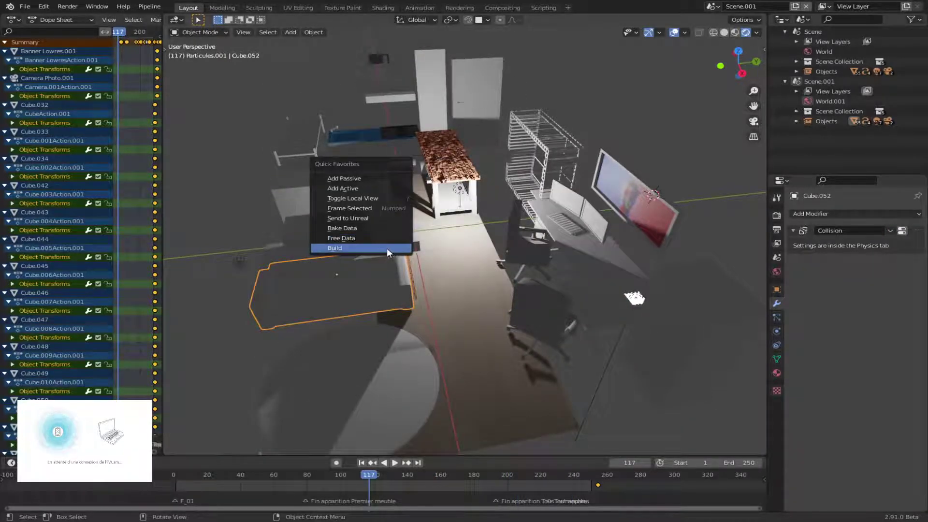
pyautogui.click(386, 248)
pyautogui.click(390, 239)
pyautogui.press('q')
pyautogui.click(389, 238)
pyautogui.click(335, 228)
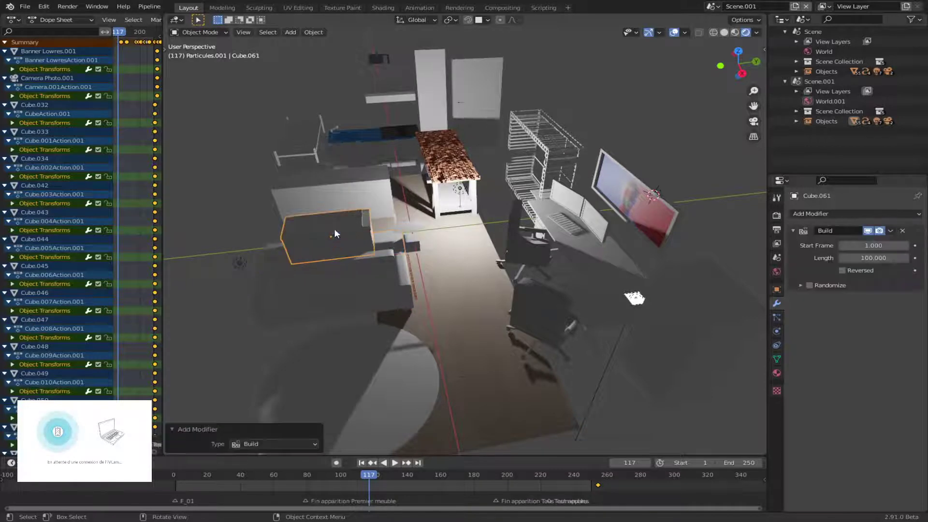
# Add a Build modifier to the tubular frame, the wire shelving unit and the desk
pyautogui.click(290, 136)
pyautogui.press('q')
pyautogui.click(290, 135)
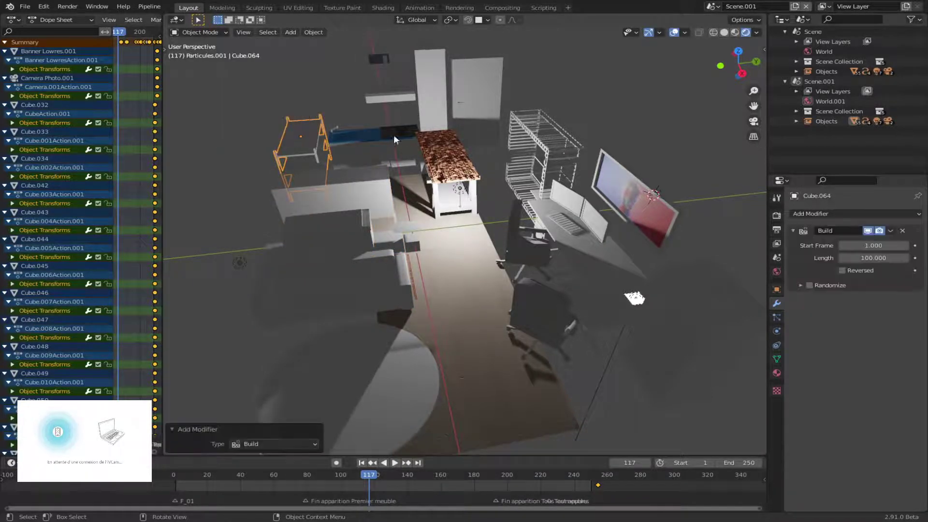
pyautogui.click(566, 137)
pyautogui.press('q')
pyautogui.click(566, 134)
pyautogui.click(622, 263)
pyautogui.press('q')
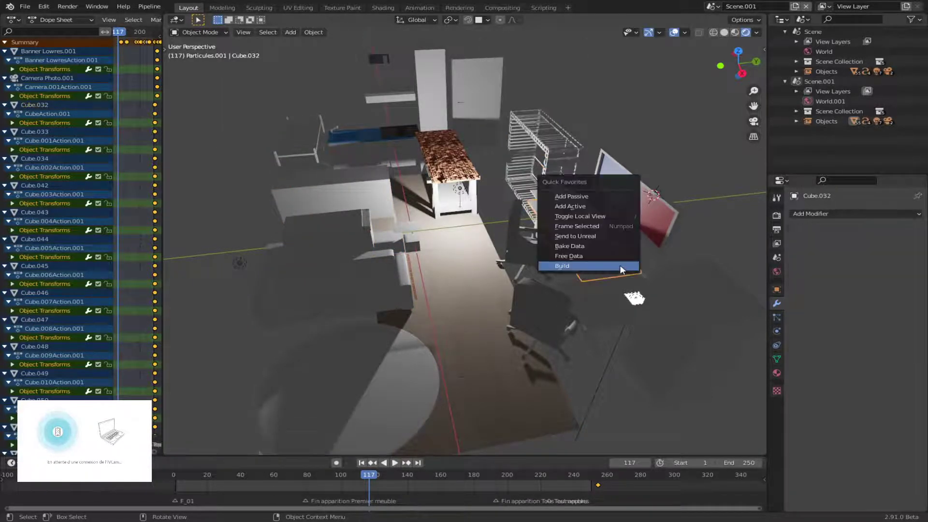
pyautogui.click(622, 265)
# Play and scrub the animation up to frame 203 to check how the furniture builds up
pyautogui.moveTo(269, 483); pyautogui.dragTo(293, 476)
pyautogui.click(198, 475)
pyautogui.press('space')
pyautogui.press('space')
pyautogui.moveTo(339, 447); pyautogui.dragTo(624, 113, button='middle')
pyautogui.press('space')
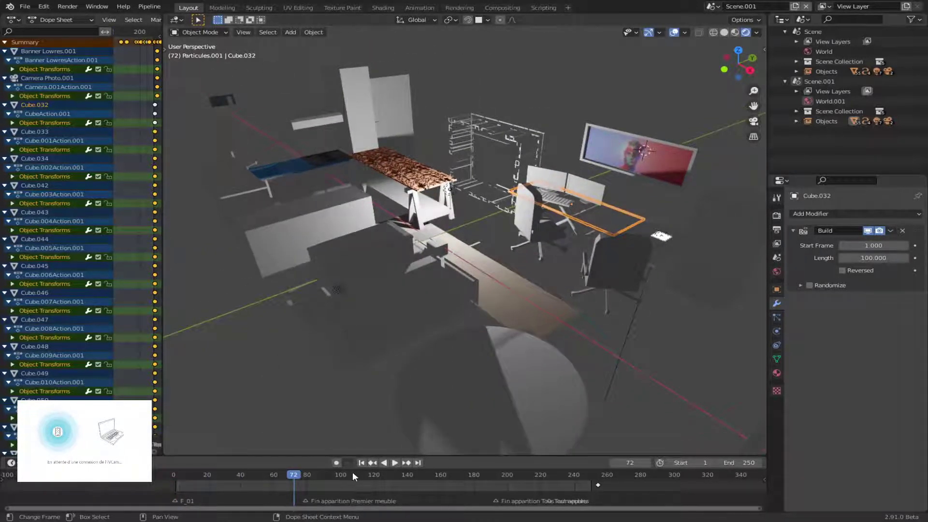
pyautogui.click(514, 475)
pyautogui.press('space')
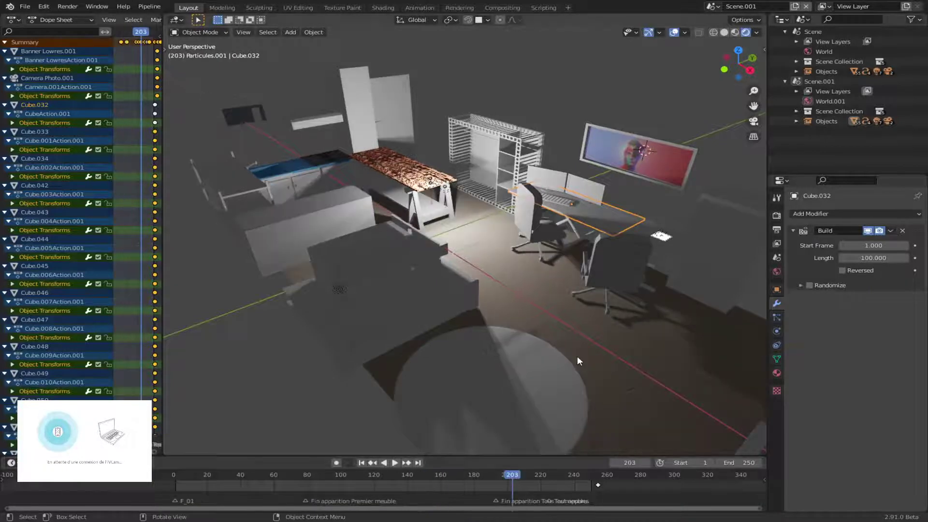
# Select the floor plane and move its last keyframe to about frame 56
pyautogui.click(577, 356)
pyautogui.press('g')
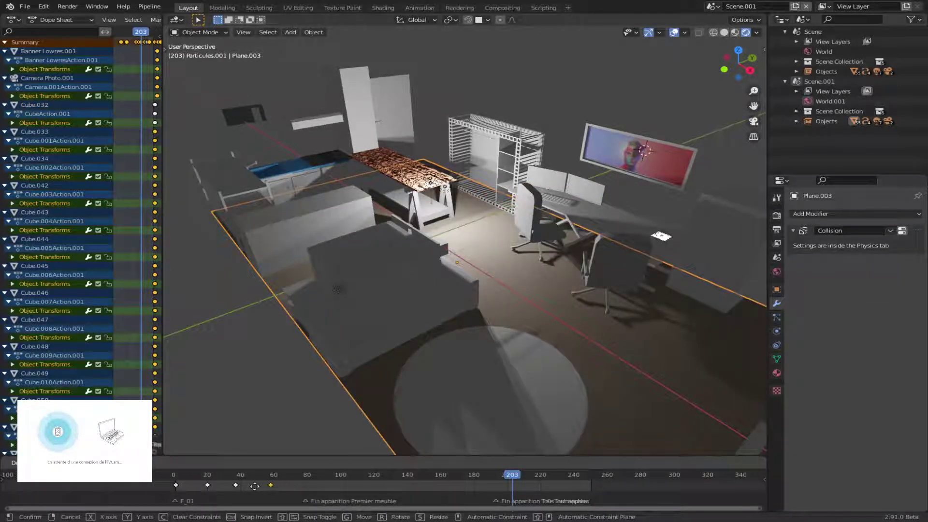
pyautogui.click(252, 485)
# Go to frame 166 and add a Build modifier to the round rug and the furniture piece beyond the front chair
pyautogui.moveTo(284, 472); pyautogui.dragTo(450, 471)
pyautogui.moveTo(517, 320); pyautogui.dragTo(483, 338, button='middle')
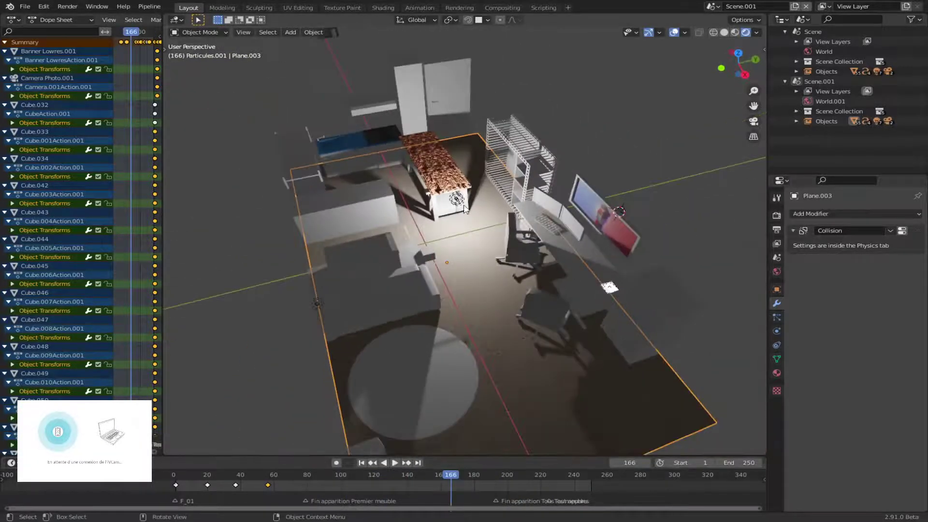
pyautogui.click(416, 358)
pyautogui.keyDown('alt'); pyautogui.click(648, 318); pyautogui.keyUp('alt')
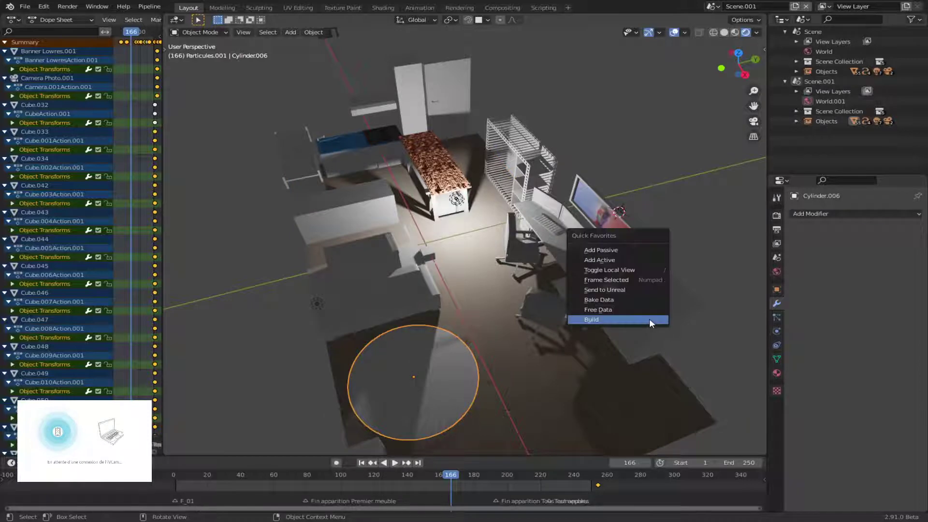
pyautogui.click(648, 318)
pyautogui.press('q')
pyautogui.click(649, 318)
# Add a Build modifier to the front office chair and to the chair at the desk
pyautogui.click(558, 320)
pyautogui.press('q')
pyautogui.click(559, 320)
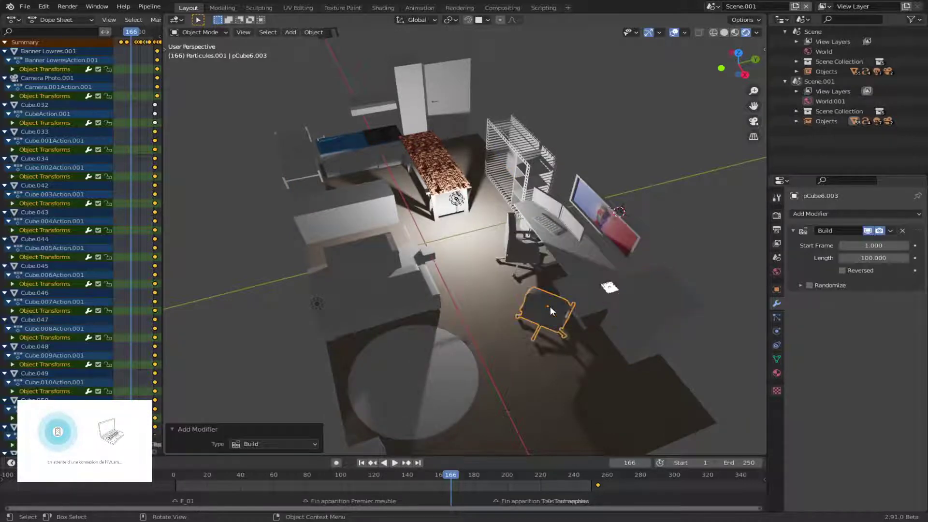
pyautogui.click(530, 254)
pyautogui.press('q')
pyautogui.click(490, 222)
# Add a Build modifier to the tall cabinet and to the wall shelf next to it
pyautogui.click(413, 70)
pyautogui.press('q')
pyautogui.click(414, 75)
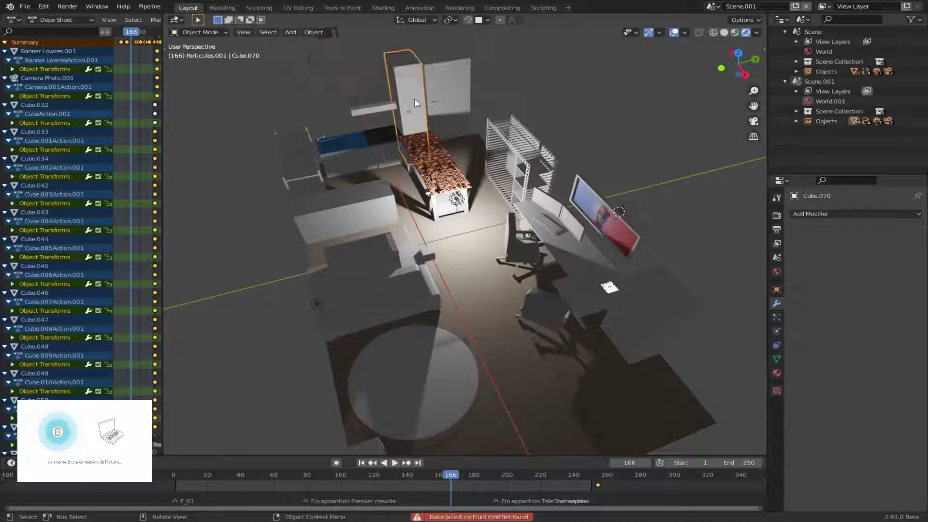
pyautogui.press('q')
pyautogui.click(384, 115)
pyautogui.click(380, 112)
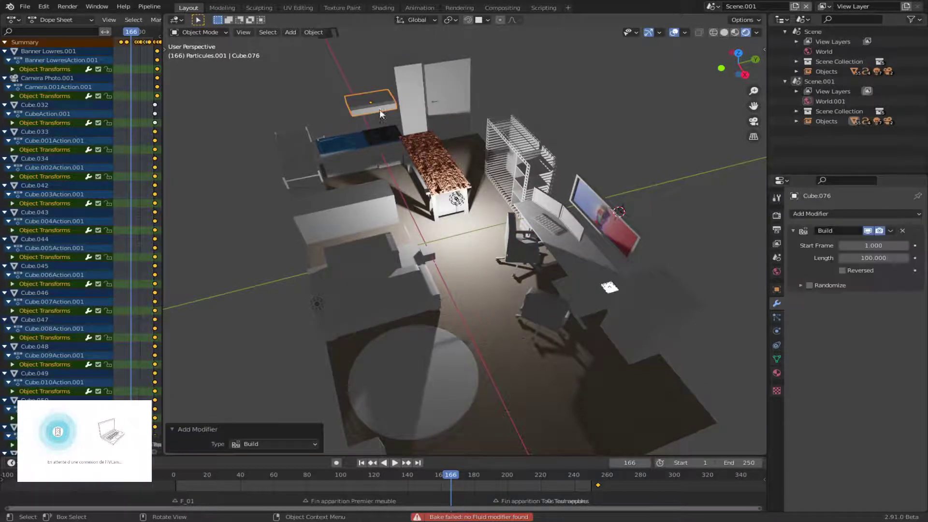
# Go to frame 0 and add a Build modifier to two of the gray pieces still showing near the light
pyautogui.moveTo(289, 479); pyautogui.dragTo(173, 475)
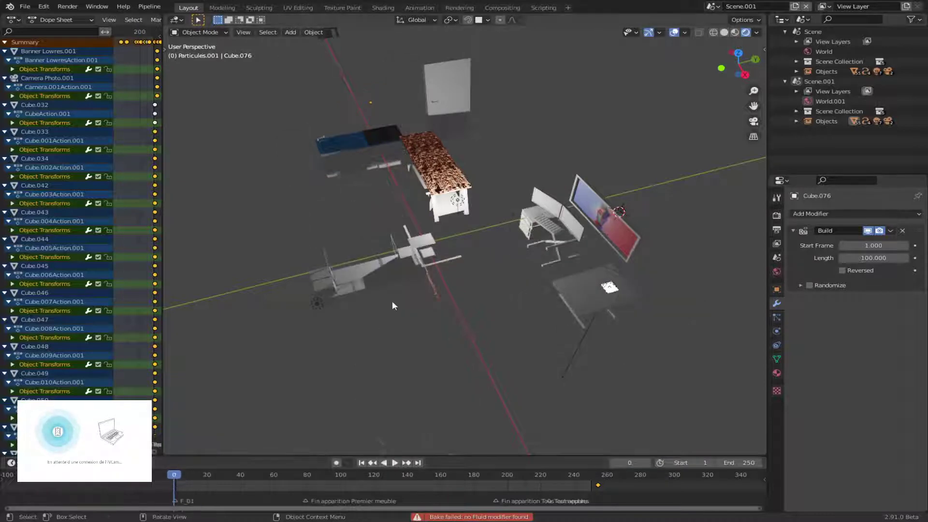
pyautogui.click(331, 289)
pyautogui.press('q')
pyautogui.click(331, 289)
pyautogui.click(324, 277)
pyautogui.press('q')
pyautogui.click(325, 277)
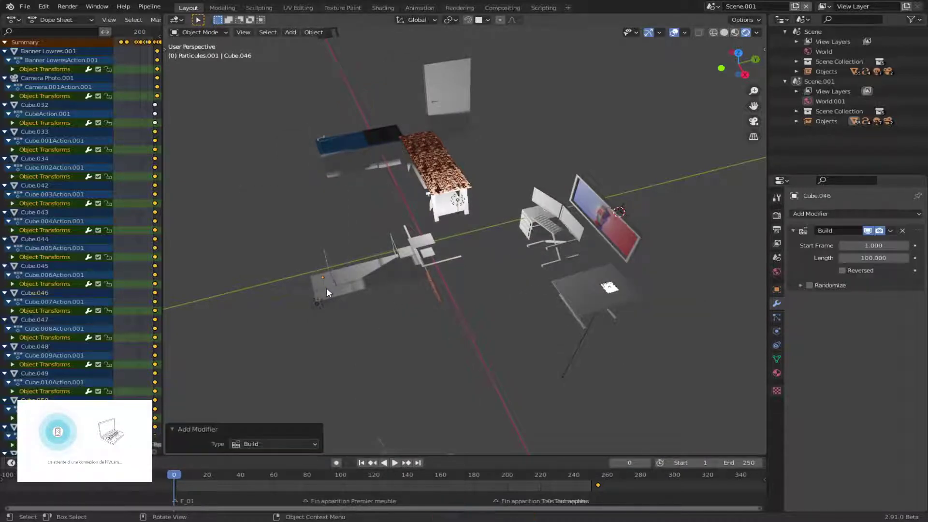
# Add a Build modifier to the cloth plane and to the piece near the red axis
pyautogui.click(326, 288)
pyautogui.press('q')
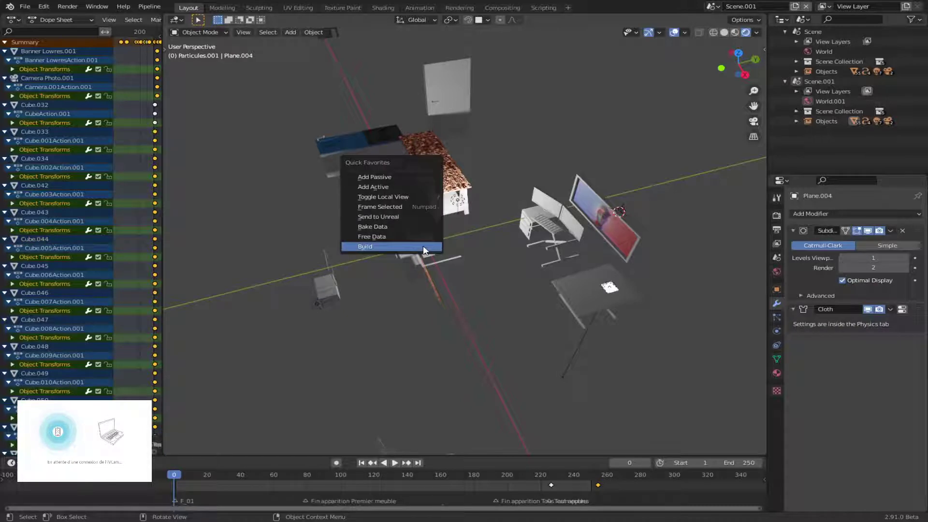
pyautogui.click(423, 247)
pyautogui.scroll(3, 425, 249)
pyautogui.click(410, 267)
pyautogui.moveTo(438, 266); pyautogui.dragTo(416, 263, button='middle')
pyautogui.press('q')
pyautogui.click(416, 262)
# Add a Build modifier to each gray block and thin frame part of the group nearest the red axis
pyautogui.click(348, 253)
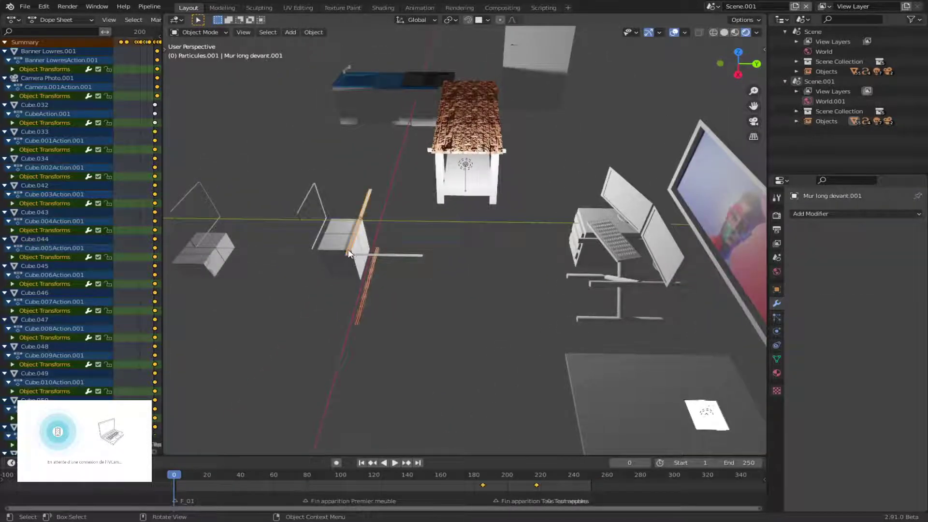
pyautogui.click(329, 237)
pyautogui.press('q')
pyautogui.click(329, 236)
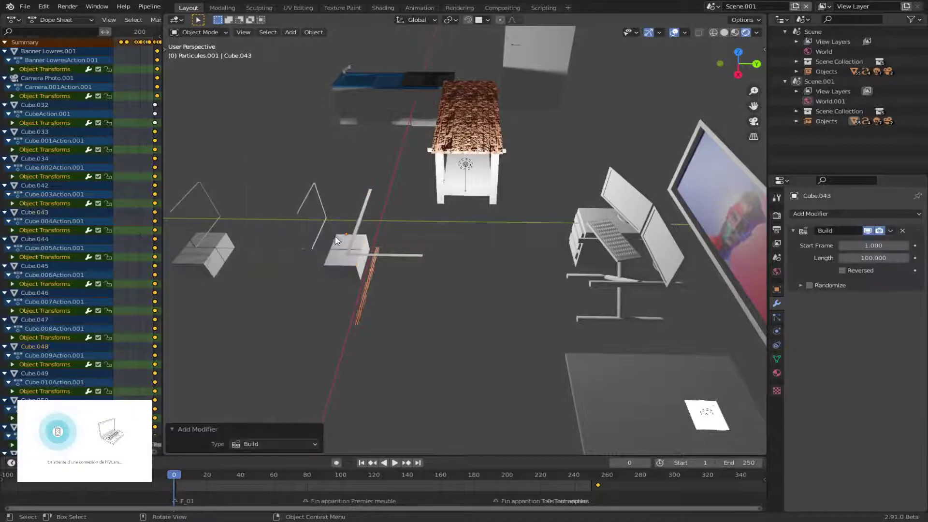
pyautogui.click(335, 247)
pyautogui.press('q')
pyautogui.click(335, 248)
pyautogui.click(336, 241)
pyautogui.press('q')
pyautogui.click(336, 242)
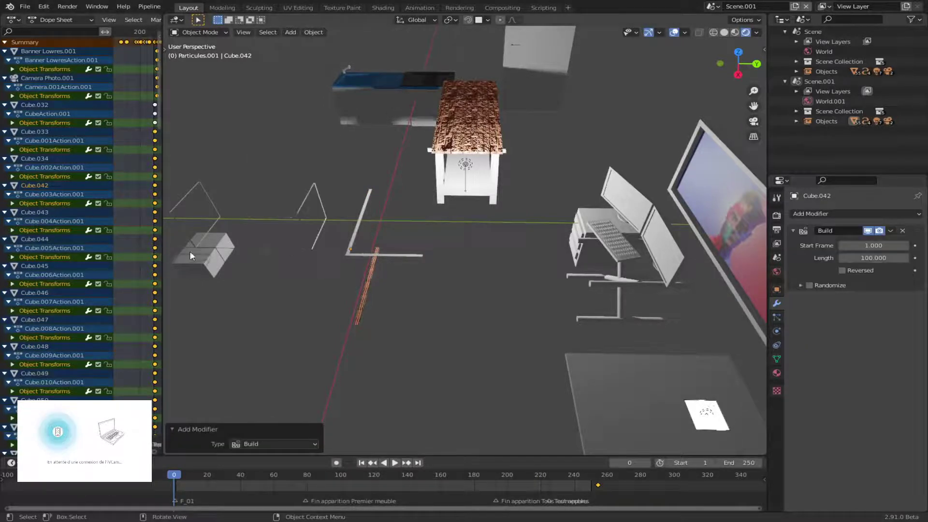
# Add a Build modifier to the remaining gray blocks of the group farthest from the red axis
pyautogui.click(208, 247)
pyautogui.press('q')
pyautogui.click(209, 248)
pyautogui.click(208, 248)
pyautogui.press('q')
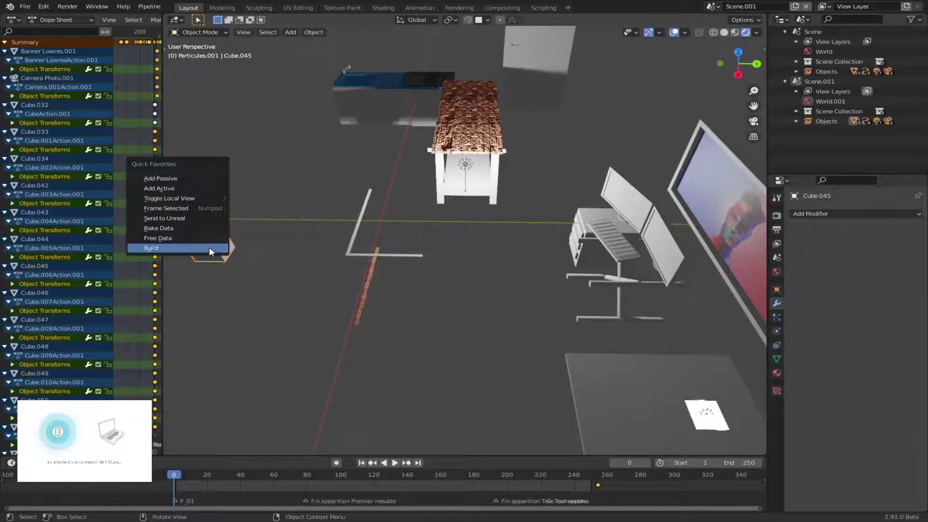
pyautogui.click(209, 248)
# Add a Build modifier to each part of the trestle table, including its white trestles
pyautogui.click(481, 186)
pyautogui.press('q')
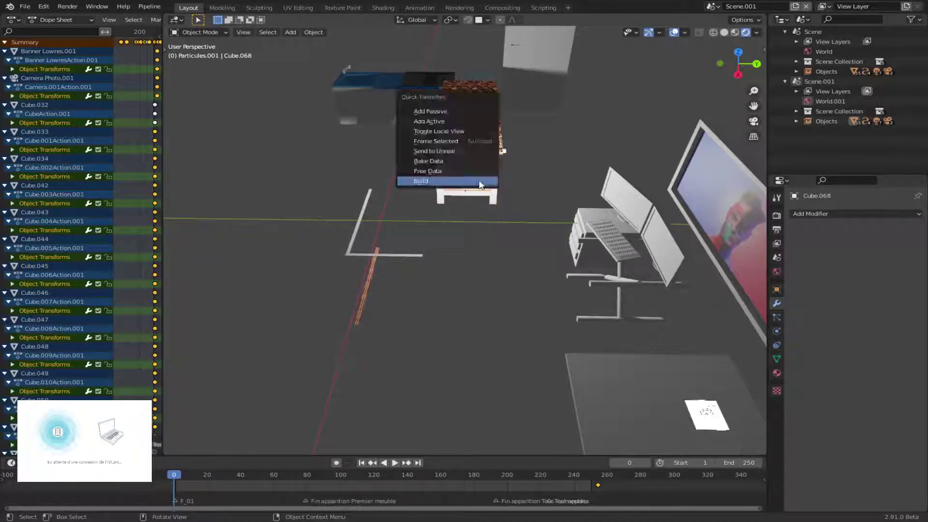
pyautogui.click(481, 185)
pyautogui.click(488, 191)
pyautogui.press('q')
pyautogui.click(488, 189)
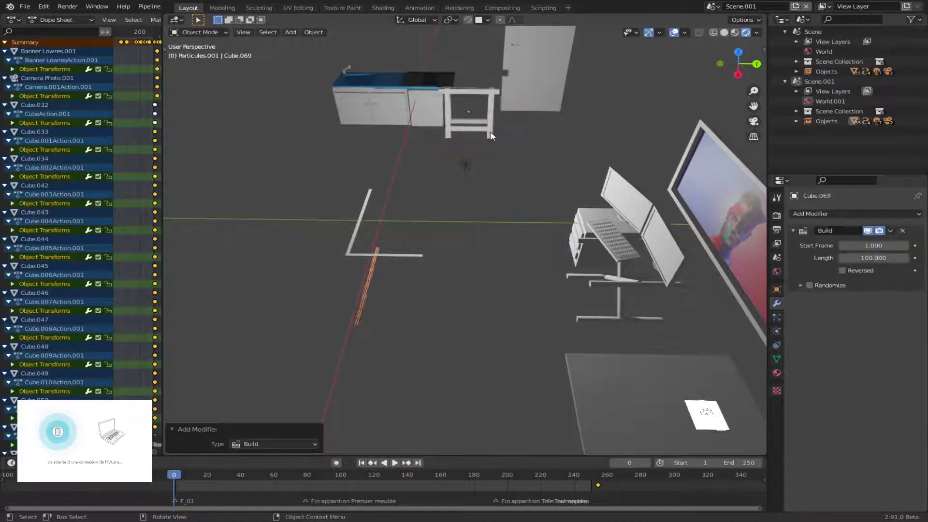
pyautogui.click(489, 133)
pyautogui.press('q')
pyautogui.click(489, 132)
# Add a Build modifier to the first kitchen cabinet part beside the red axis
pyautogui.click(415, 102)
pyautogui.press('q')
pyautogui.click(416, 102)
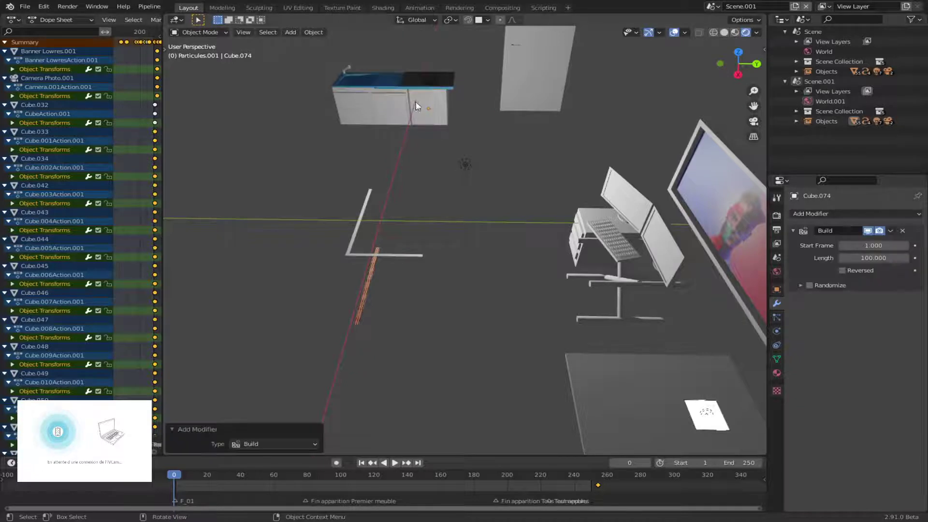
# Try to add a Build modifier to all the kitchen units at once
pyautogui.moveTo(461, 120); pyautogui.dragTo(240, 57)
pyautogui.press('q')
pyautogui.click(443, 94)
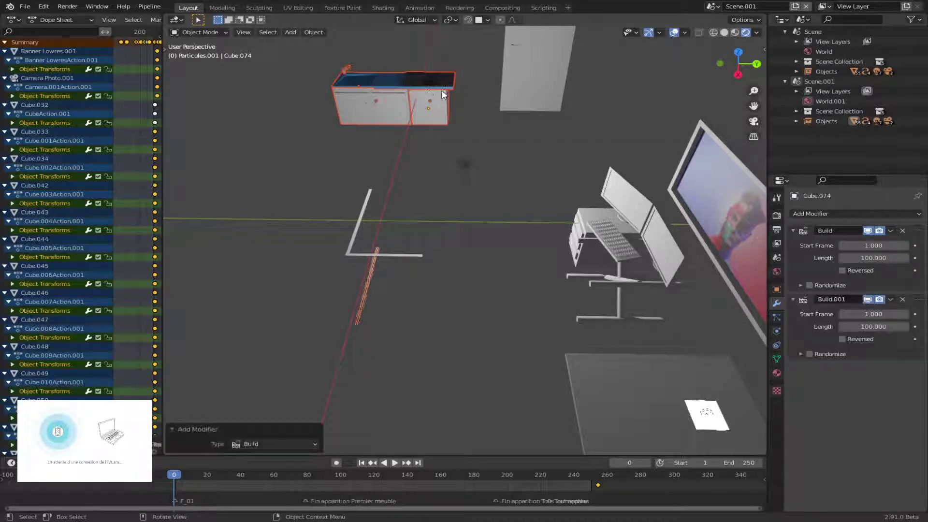
pyautogui.click(440, 101)
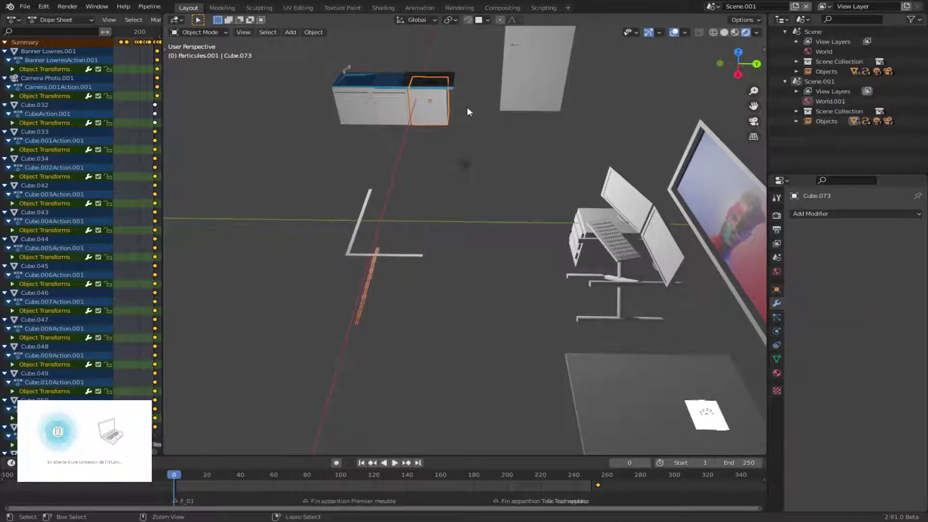
pyautogui.hotkey('ctrl', 'z')
pyautogui.hotkey('ctrl', 'z')
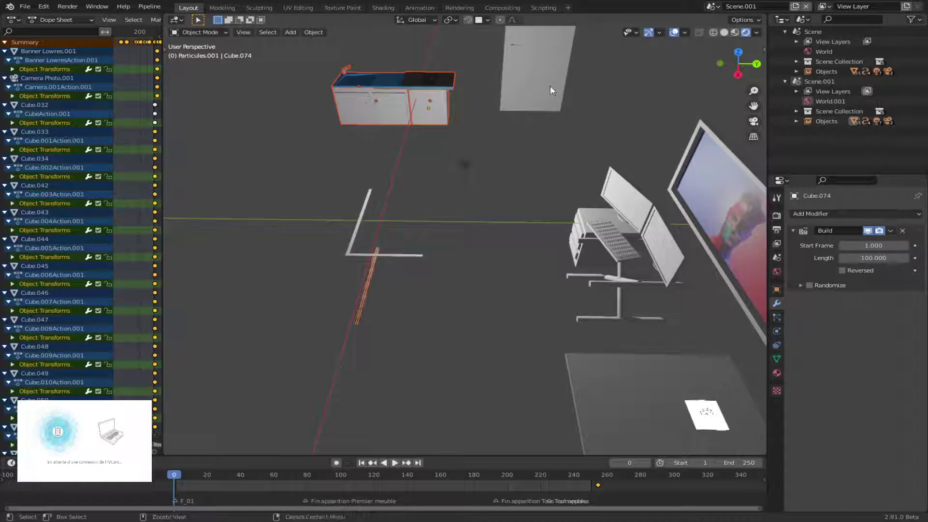
# Play the animation from the start and view the whole room to check the build-up effect
pyautogui.click(433, 107)
pyautogui.moveTo(170, 484); pyautogui.dragTo(185, 467)
pyautogui.press('space')
pyautogui.press('space')
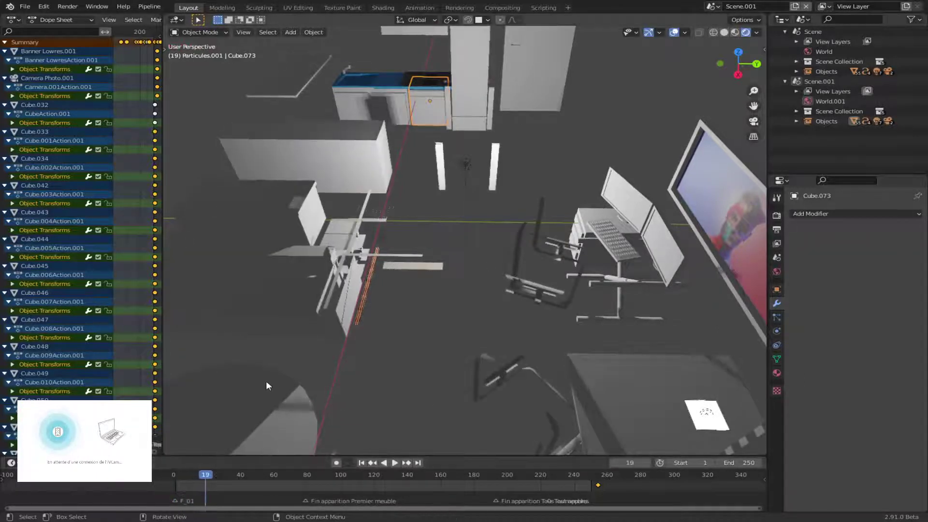
pyautogui.moveTo(265, 380); pyautogui.dragTo(345, 358, button='middle')
pyautogui.press('space')
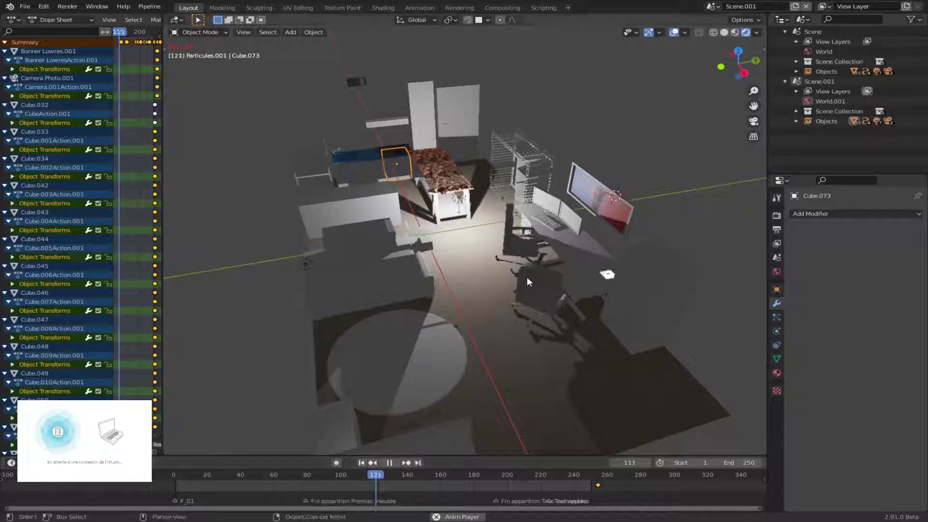
# Compare the build animation in the original Scene with the one in Scene.001
pyautogui.click(814, 33)
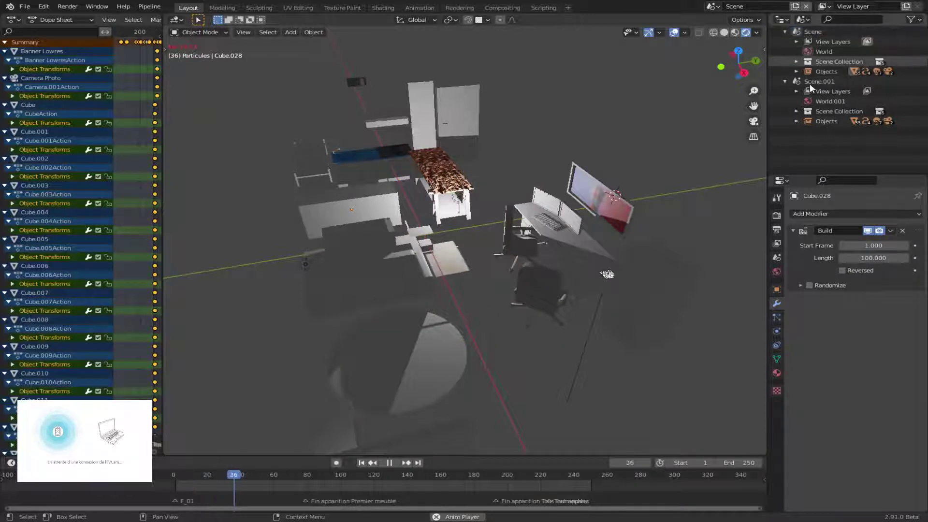
pyautogui.click(522, 268)
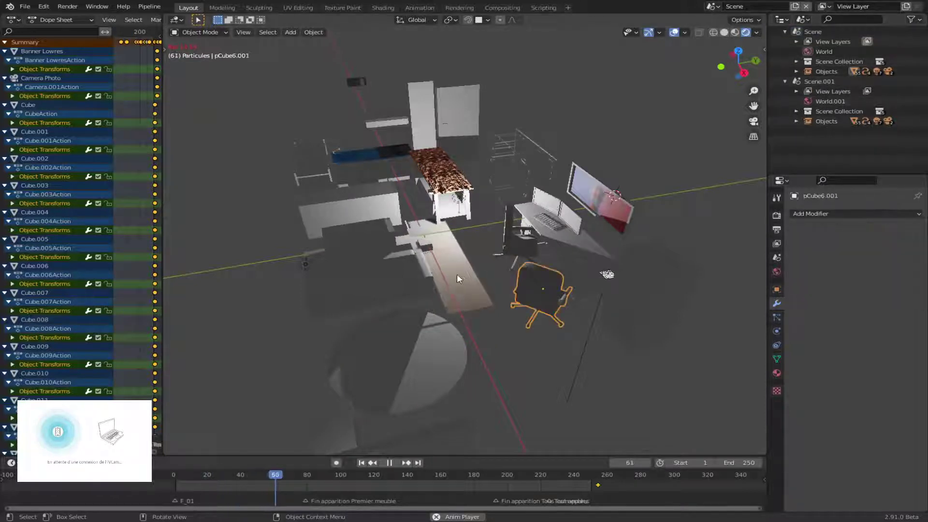
pyautogui.press('space')
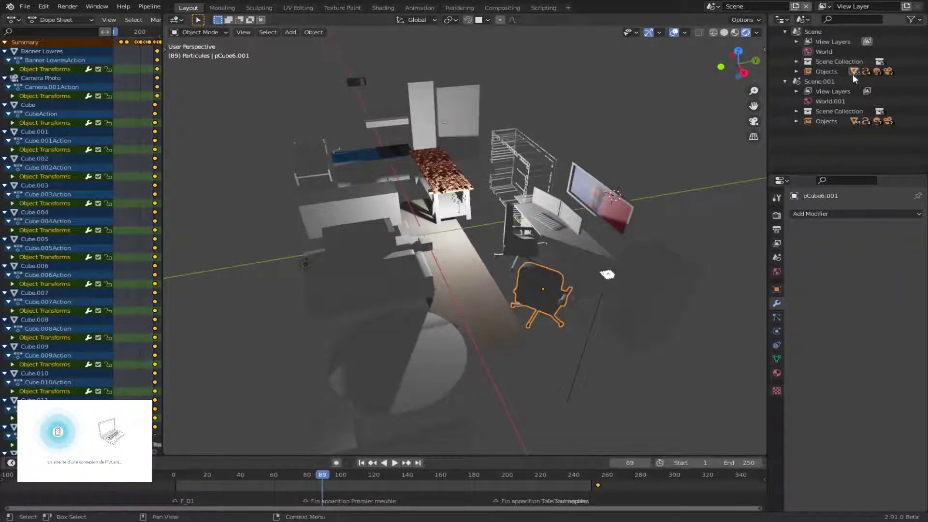
pyautogui.click(813, 32)
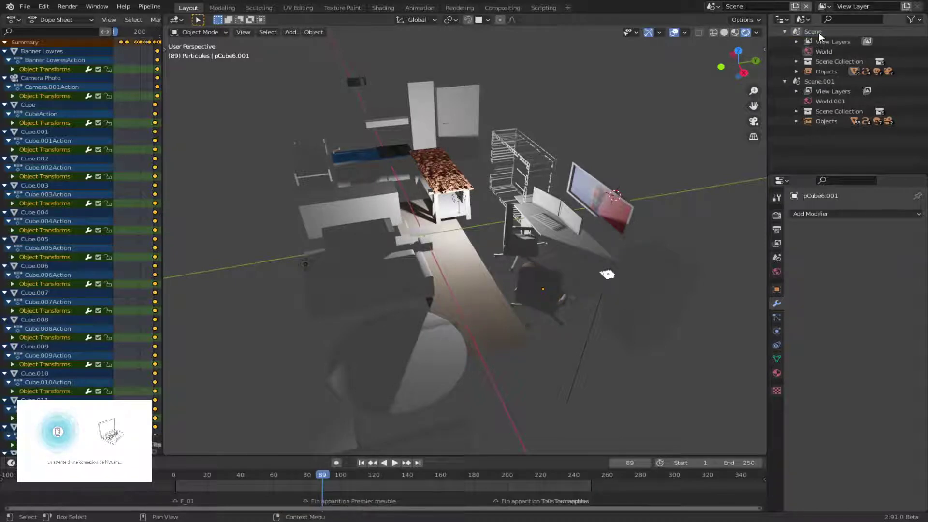
pyautogui.click(821, 82)
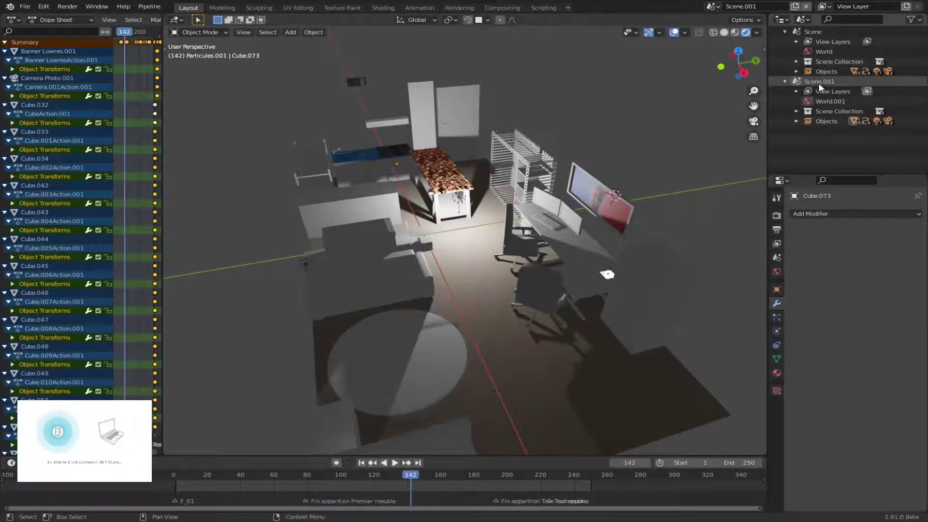
# Delete the original scene named Scene, keeping only Scene.001
pyautogui.click(813, 29)
pyautogui.click(806, 7)
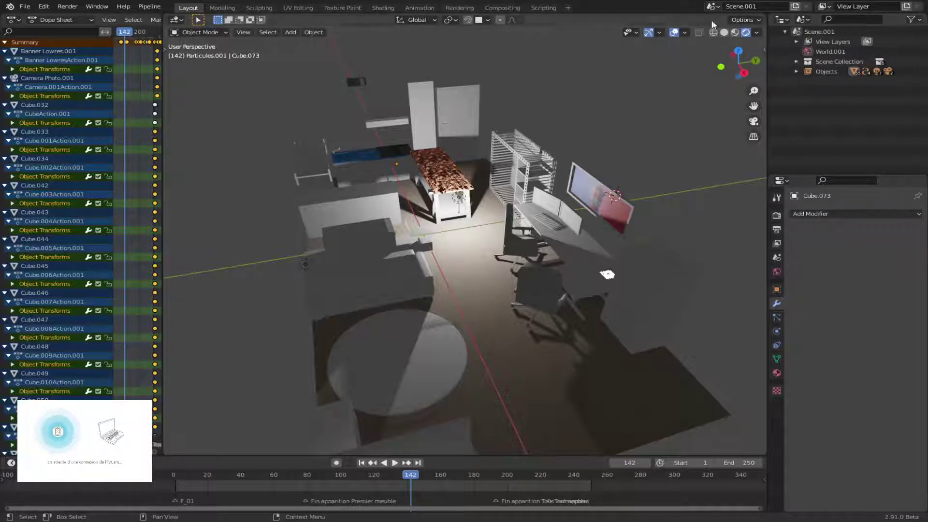
pyautogui.scroll(3, 467, 363)
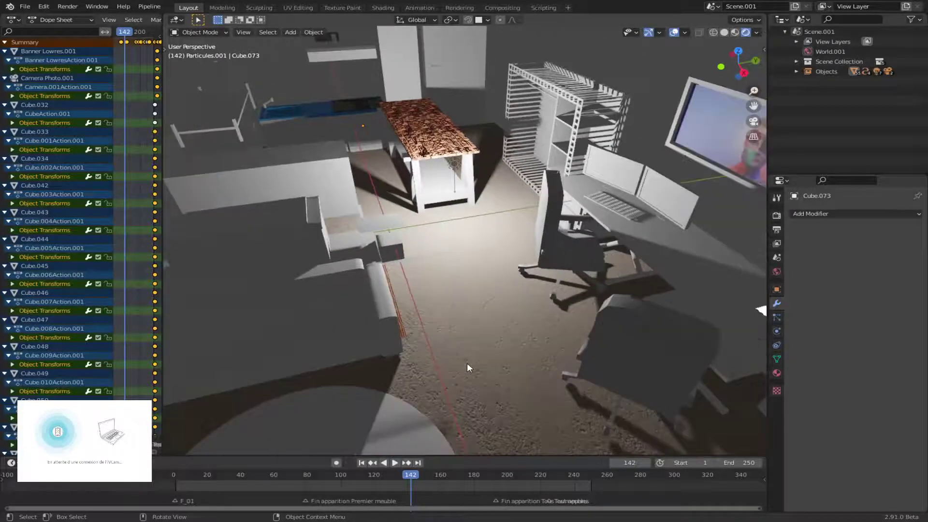
# Play the animation from near the start with the whole room in view to review the build-up
pyautogui.moveTo(465, 361); pyautogui.dragTo(482, 336, button='middle')
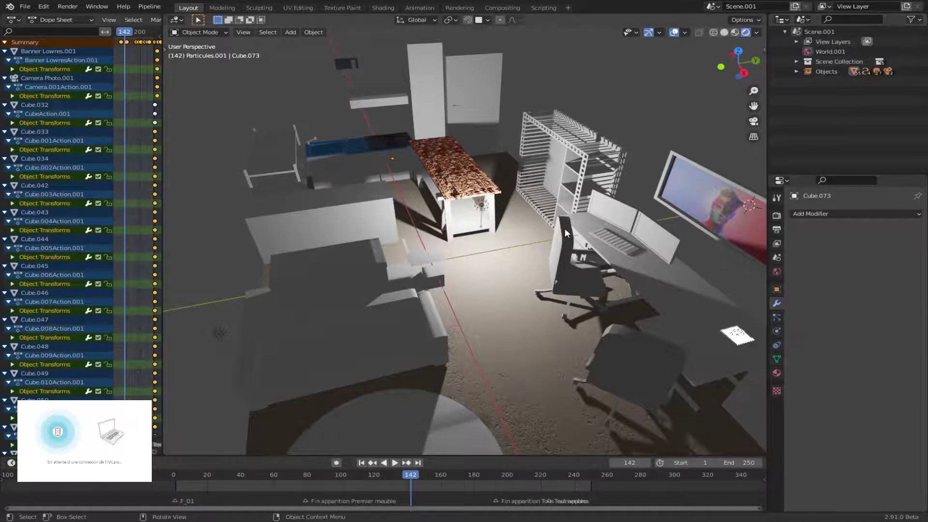
pyautogui.moveTo(564, 228); pyautogui.dragTo(531, 252, button='middle')
pyautogui.click(195, 477)
pyautogui.press('space')
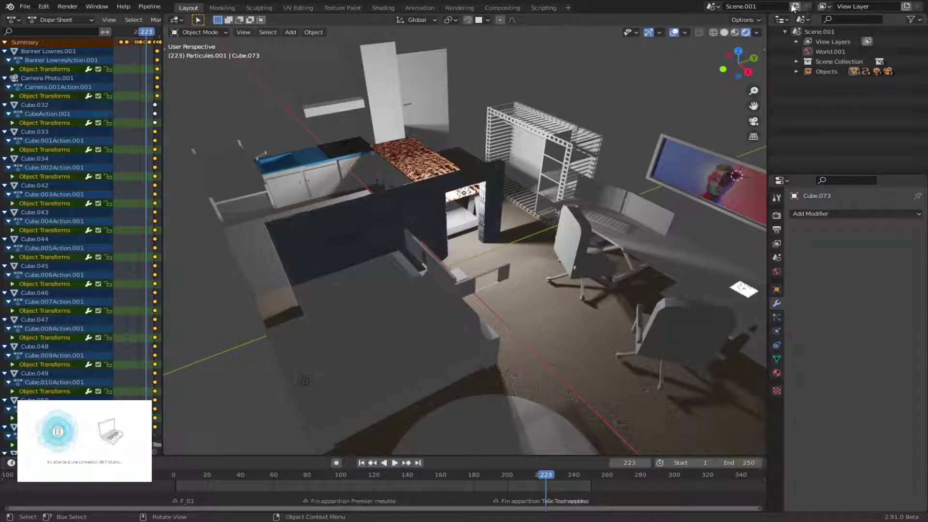
# Rename the current scene Scene Build
pyautogui.click(741, 4)
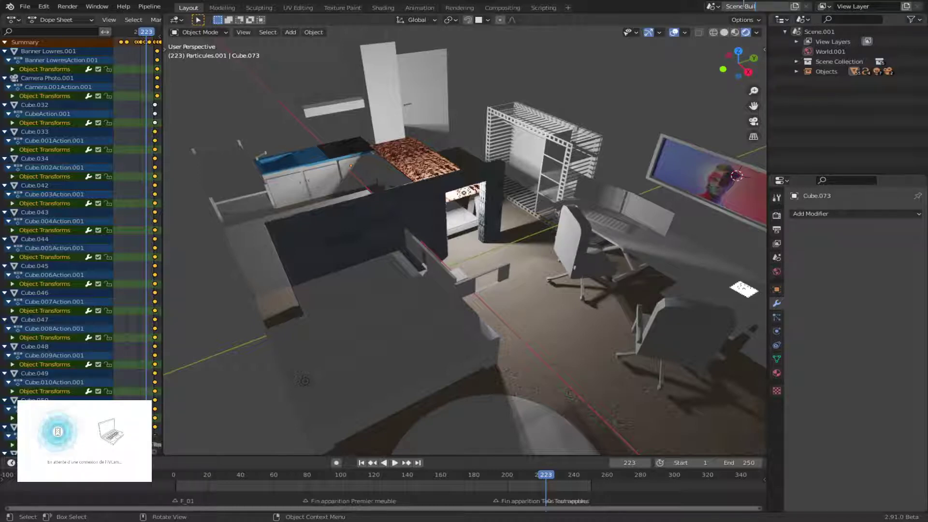
pyautogui.press('Return')
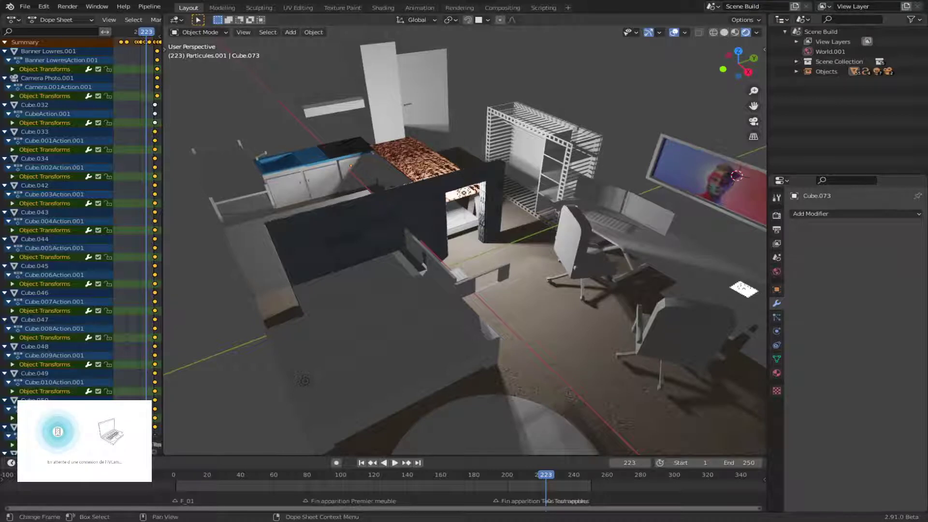
# Play the animation from the start, set its end frame to 200, and replay the final part
pyautogui.click(184, 477)
pyautogui.press('space')
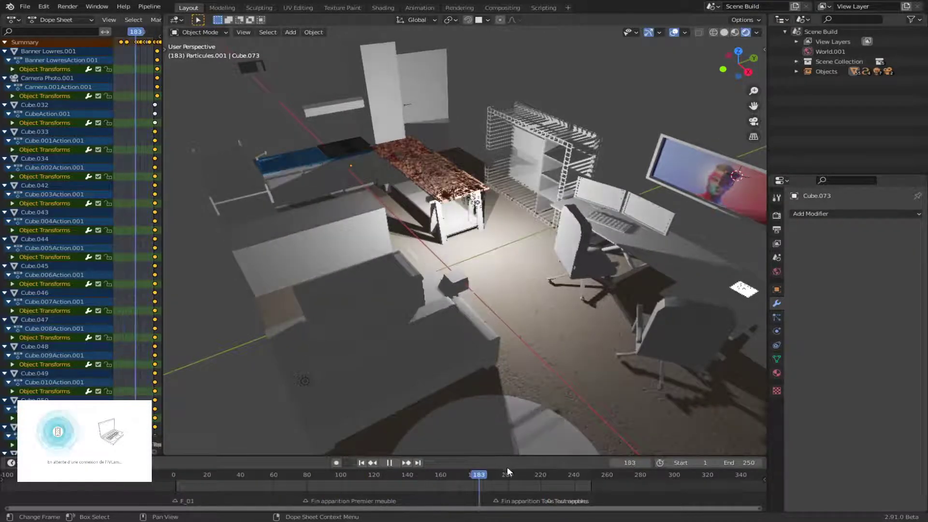
pyautogui.click(604, 481)
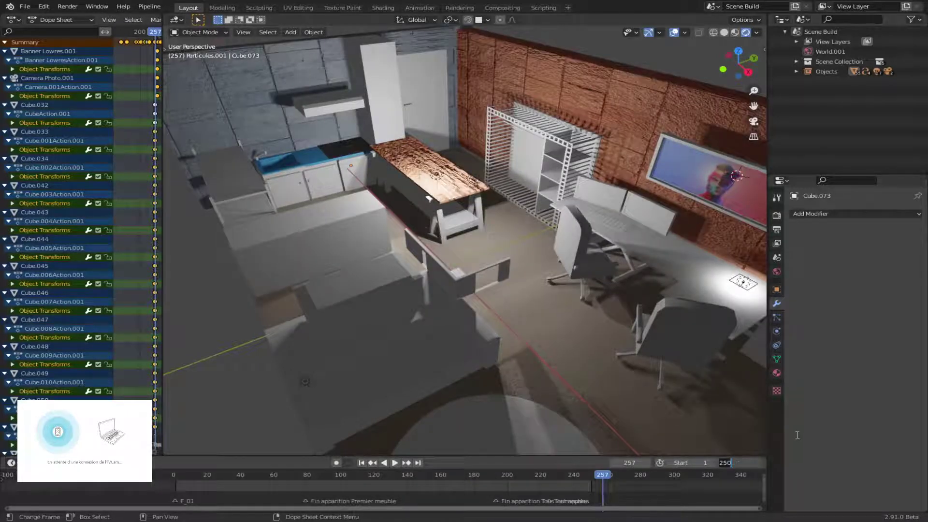
pyautogui.press('Return')
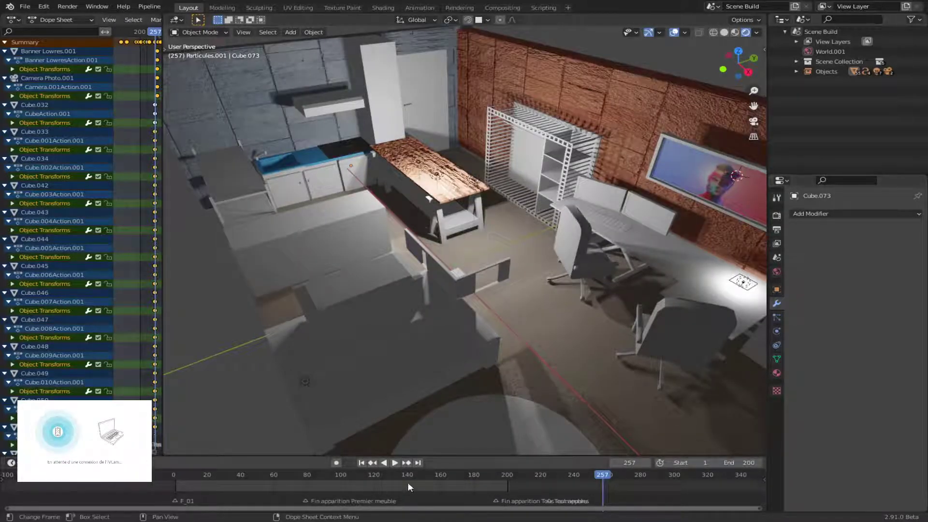
pyautogui.moveTo(408, 482); pyautogui.dragTo(456, 476)
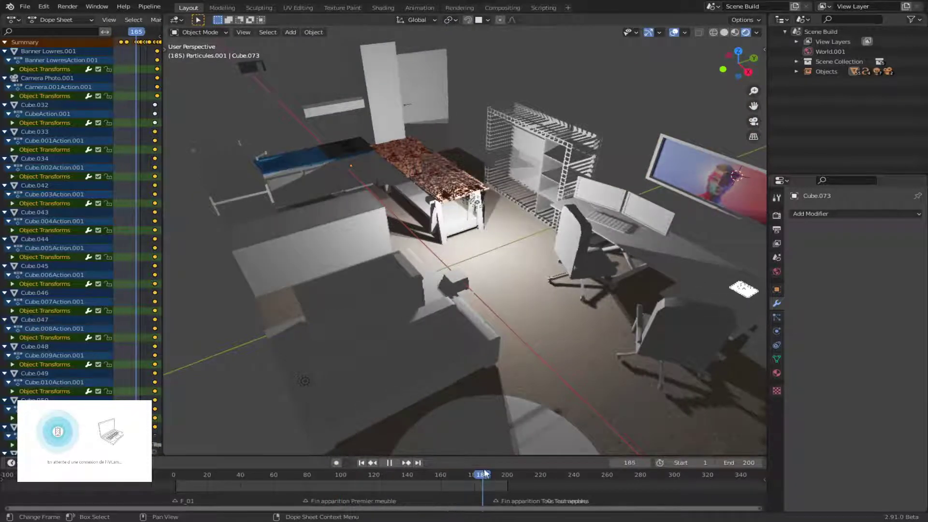
pyautogui.press('space')
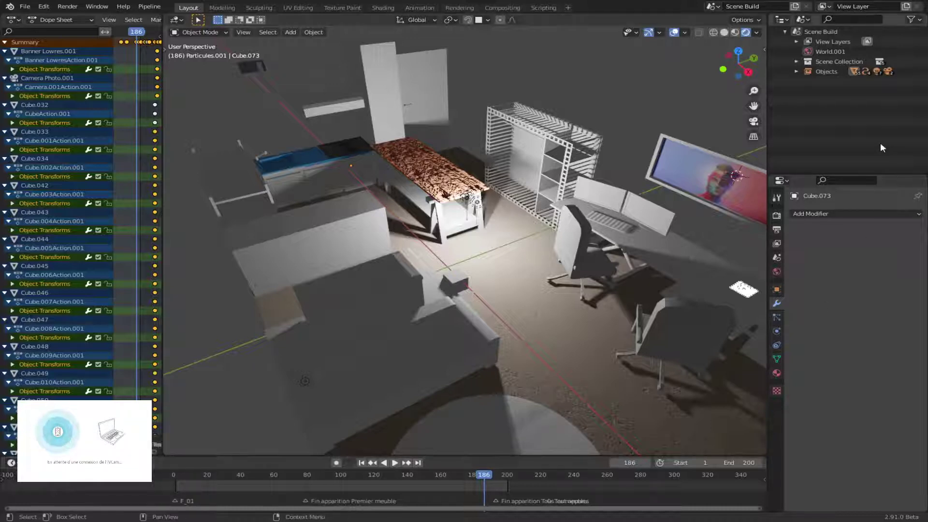
# Create a full copy of the Scene Build scene
pyautogui.click(793, 7)
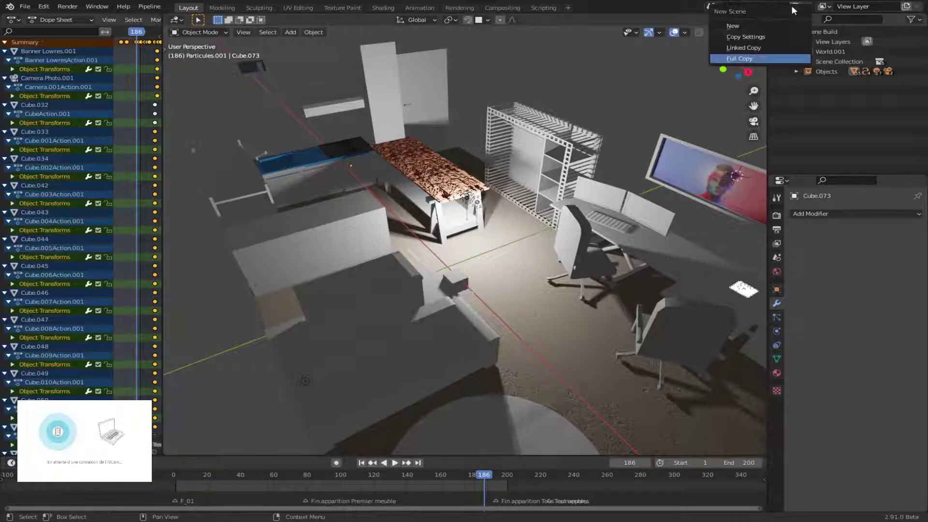
pyautogui.click(774, 59)
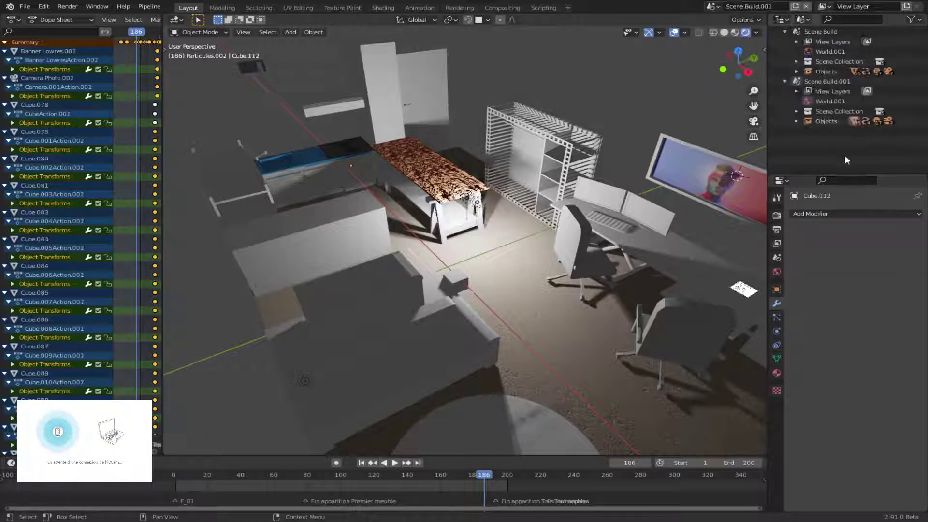
# Examine the copied scene's objects in the outliner's View Layer display, then return to the Scenes display
pyautogui.click(803, 20)
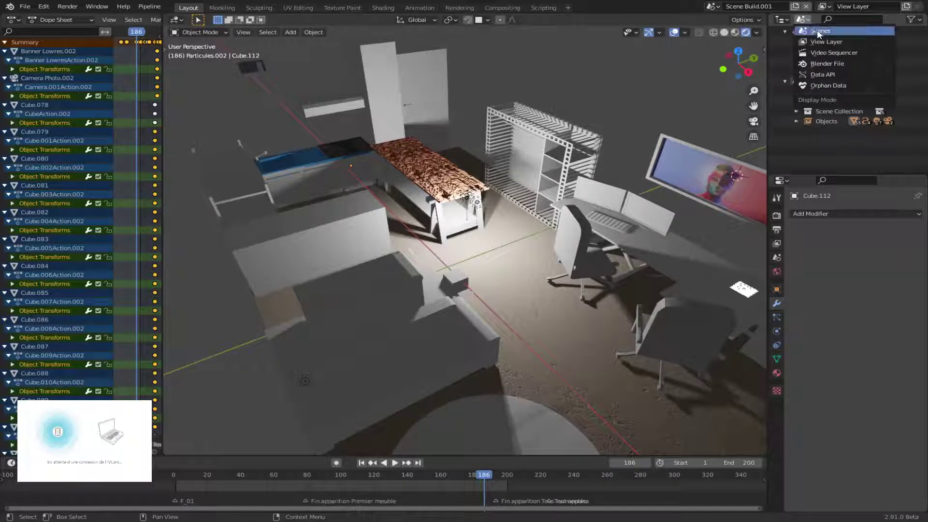
pyautogui.click(837, 42)
pyautogui.scroll(-2, 841, 82)
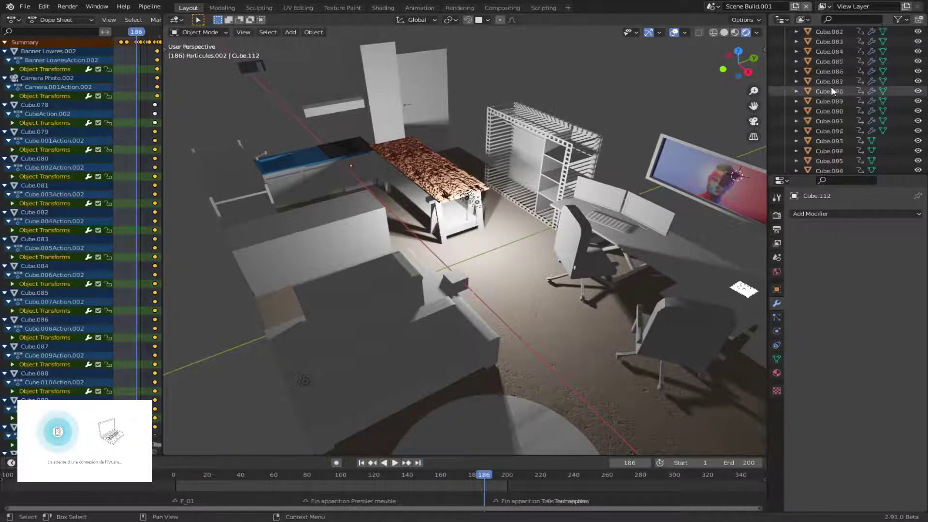
pyautogui.scroll(2, 838, 101)
pyautogui.scroll(-10, 837, 107)
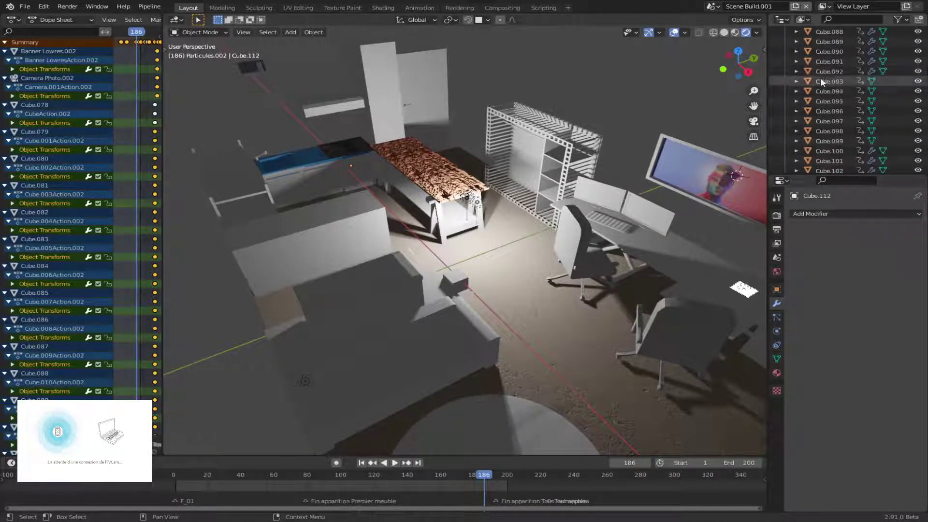
pyautogui.scroll(-1, 832, 106)
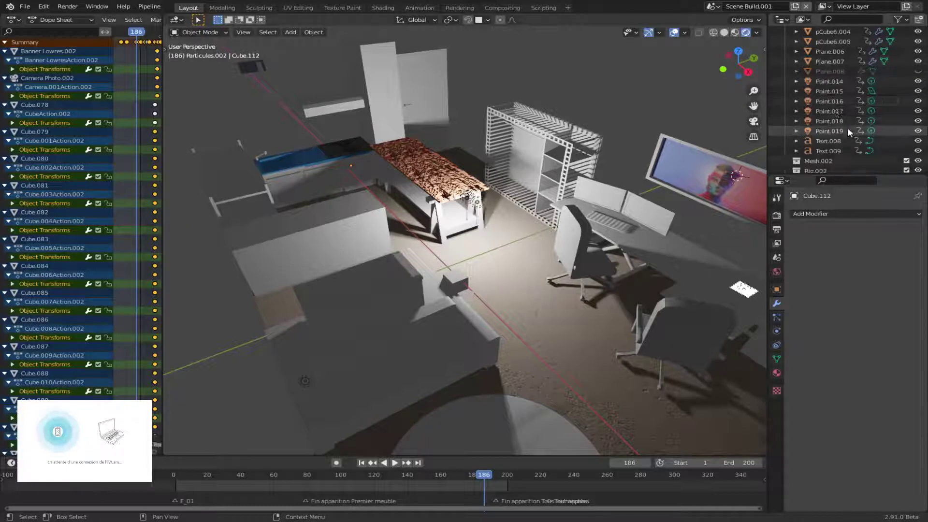
pyautogui.scroll(11, 838, 123)
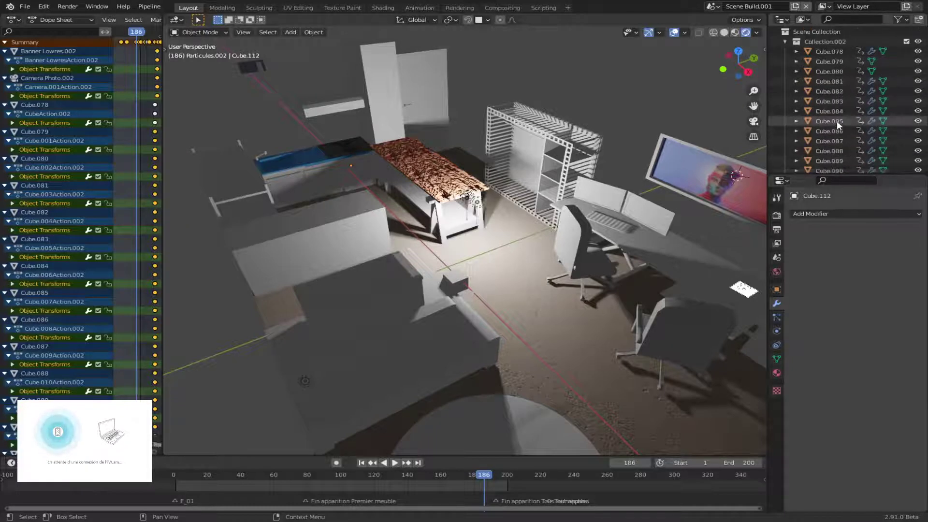
pyautogui.click(804, 19)
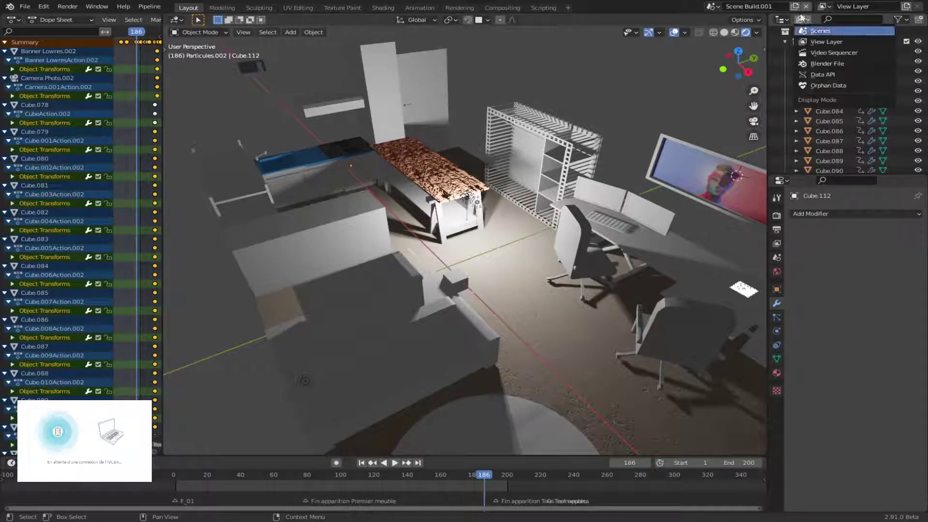
pyautogui.click(820, 31)
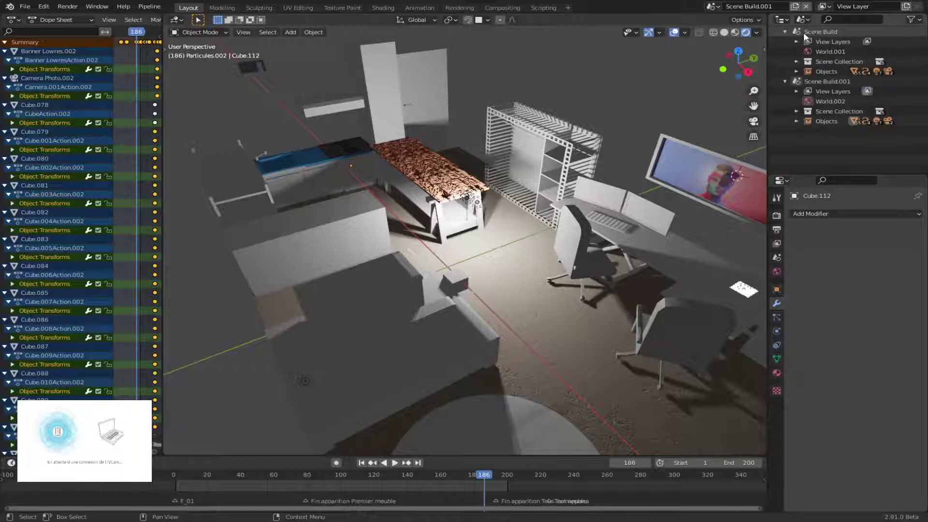
# Rename the copied scene Scene Build.001 as SceneParticle
pyautogui.click(821, 32)
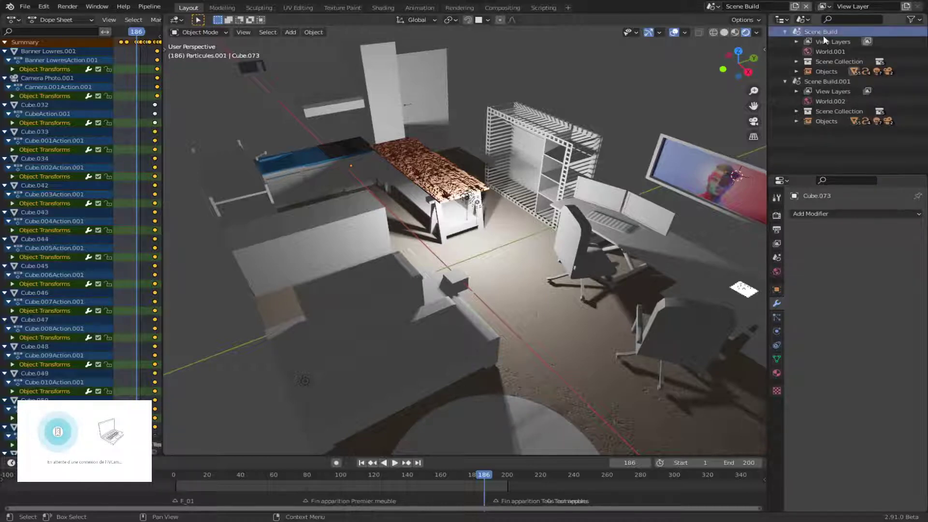
pyautogui.click(829, 81)
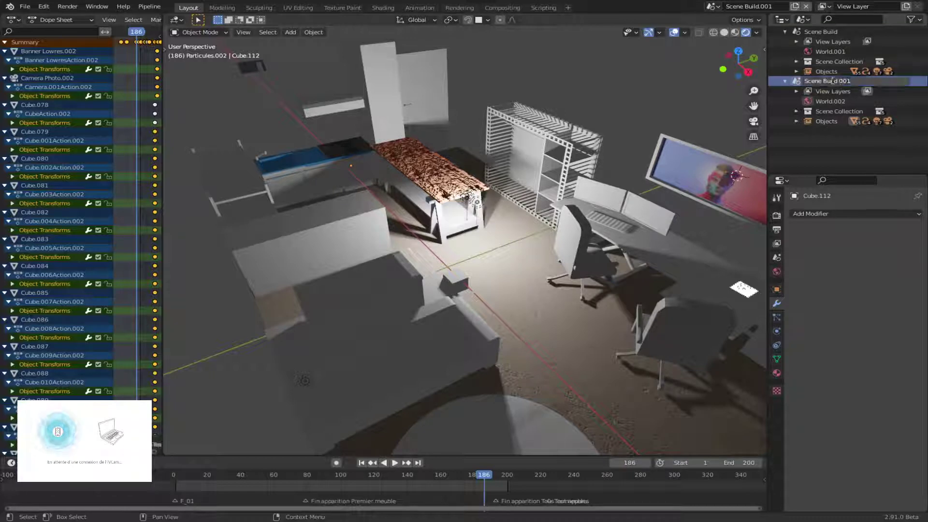
pyautogui.doubleClick(826, 81)
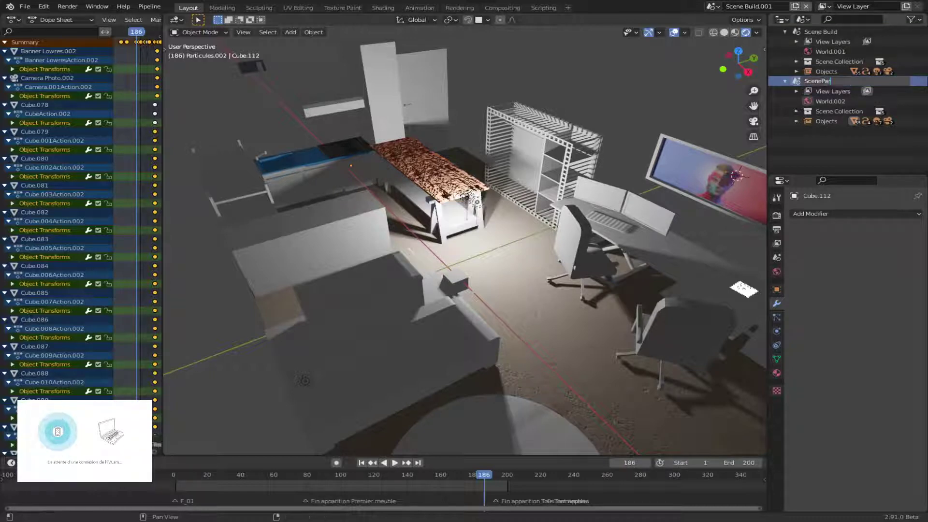
pyautogui.write('SceneParticle')
pyautogui.press('Return')
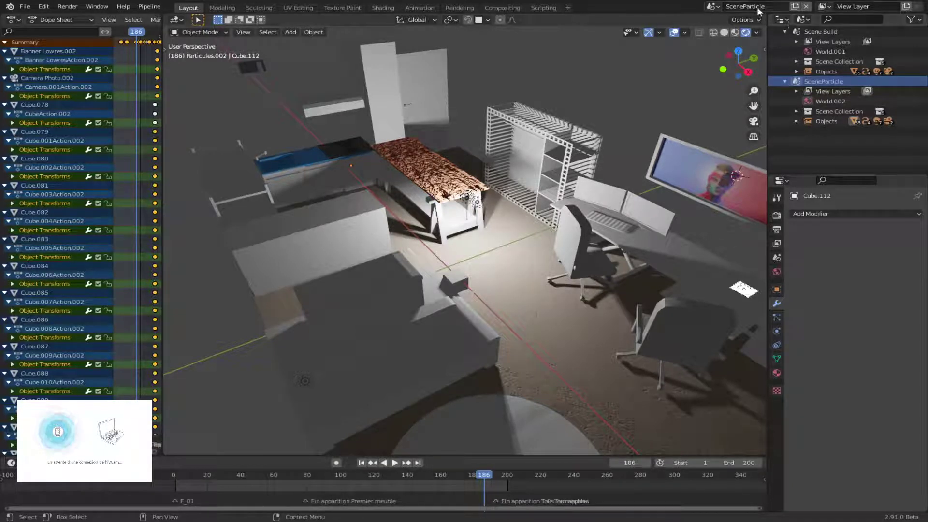
# Switch to Scene Build to check its name, then go back to SceneParticle
pyautogui.click(806, 30)
pyautogui.doubleClick(806, 30)
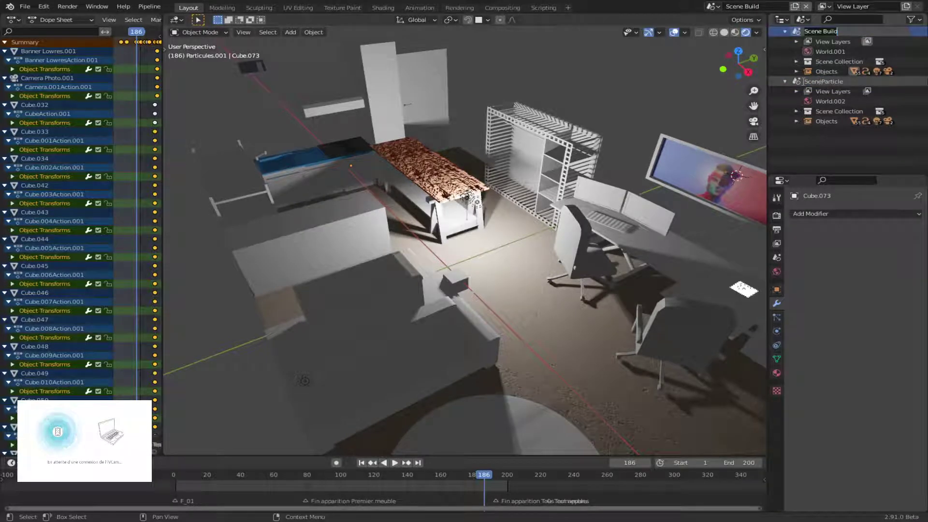
pyautogui.press('Return')
pyautogui.click(850, 79)
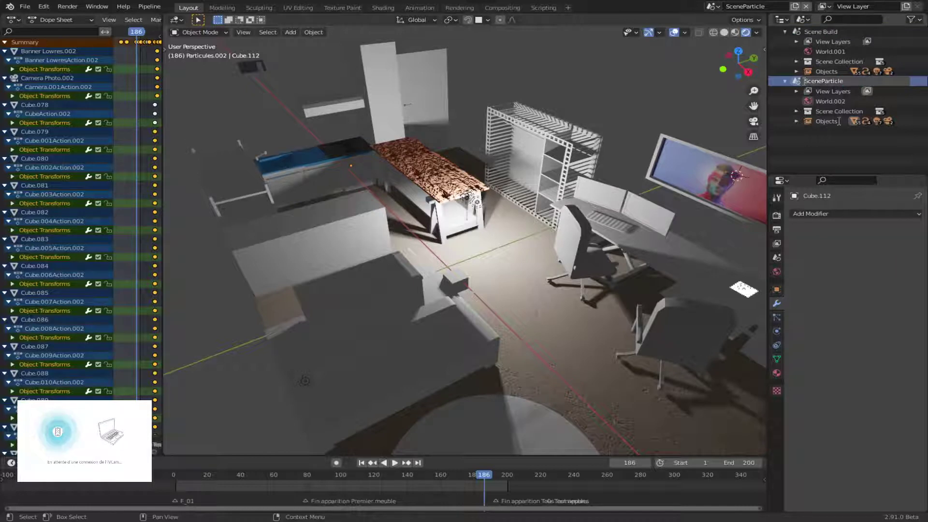
pyautogui.click(812, 121)
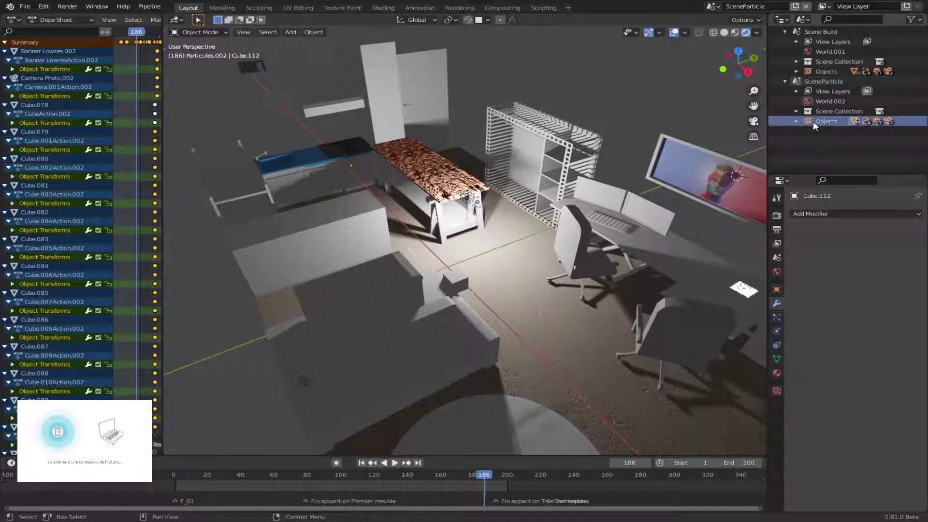
# Remove the Build modifiers from the long grey block, the open frame beside the sink and the textured tabletop
pyautogui.click(343, 199)
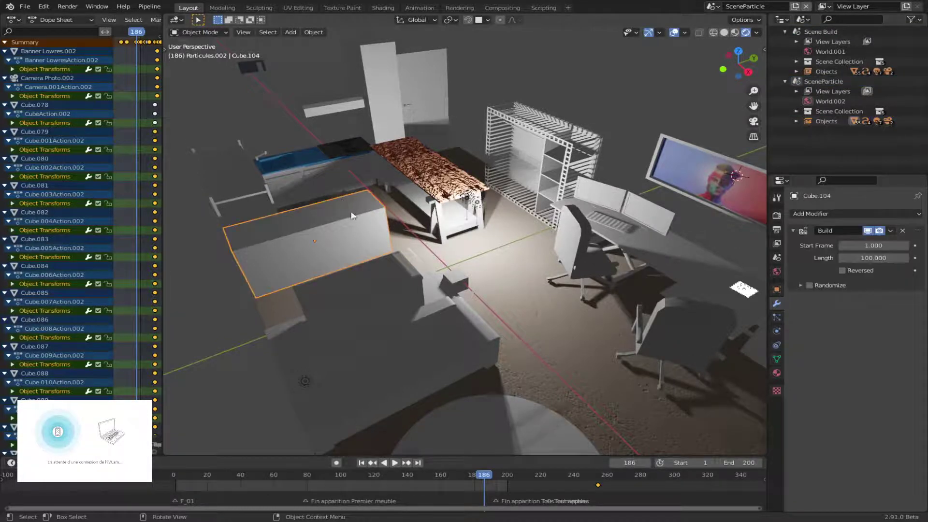
pyautogui.click(903, 230)
pyautogui.click(248, 187)
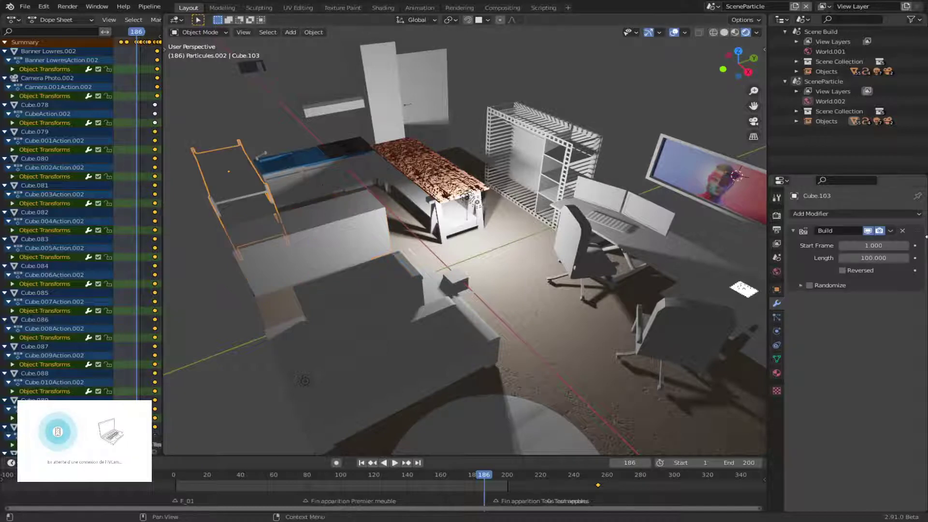
pyautogui.click(901, 231)
pyautogui.click(286, 161)
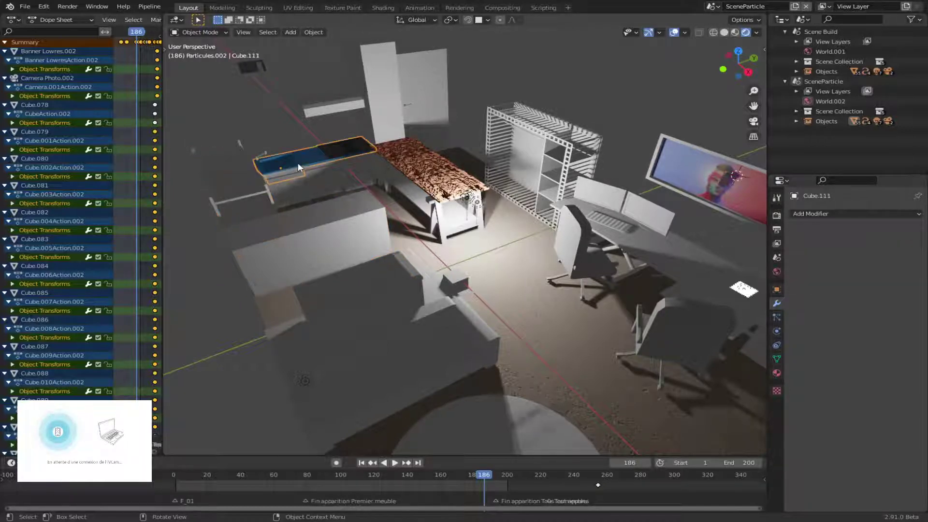
pyautogui.click(429, 177)
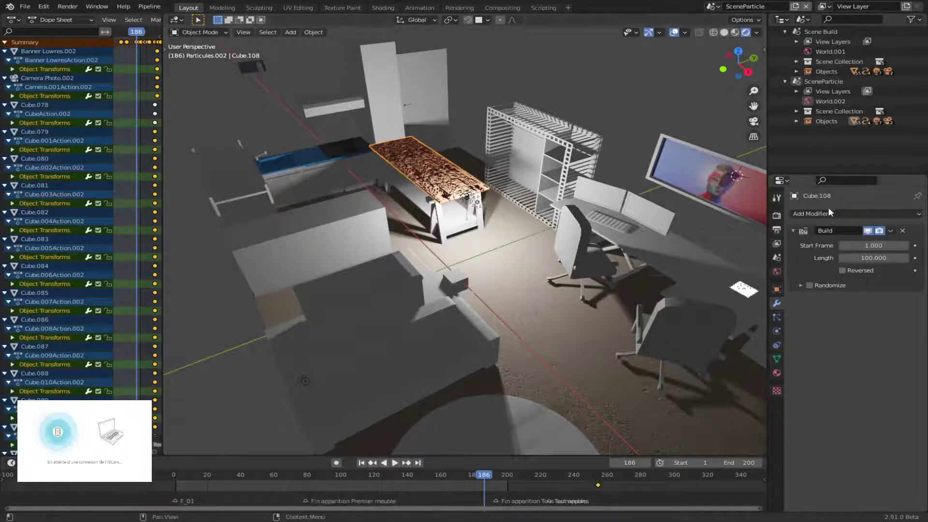
pyautogui.click(900, 231)
# Select all objects and link the tabletop's empty modifier stack to them to clear every Build modifier
pyautogui.press('a')
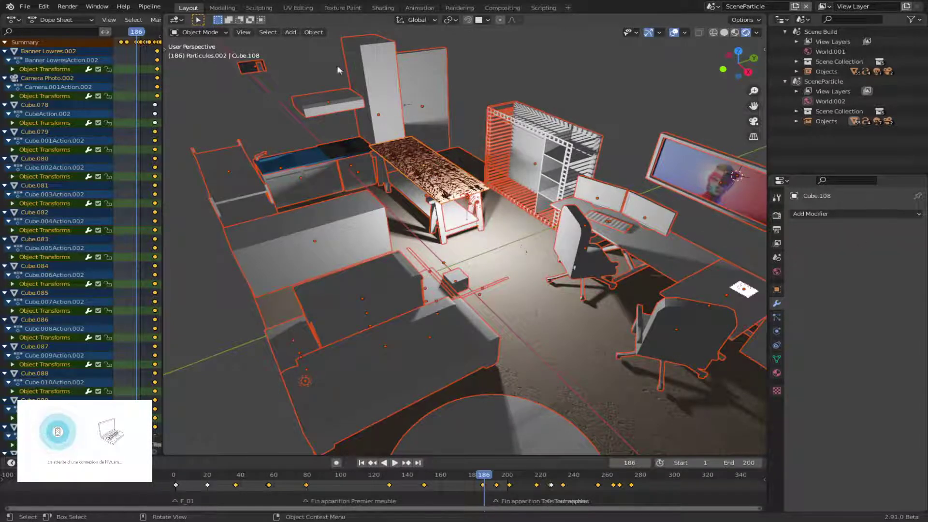
pyautogui.press('F3')
pyautogui.write('modif')
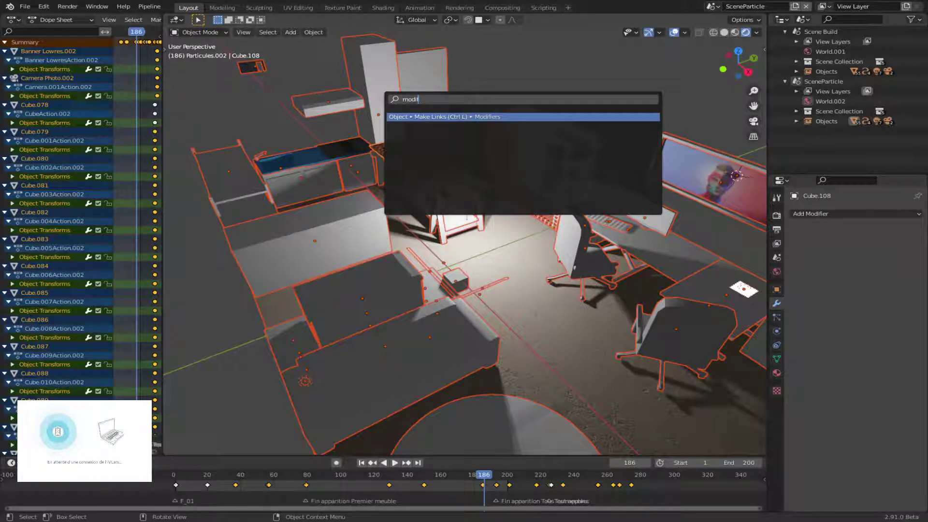
pyautogui.press('Return')
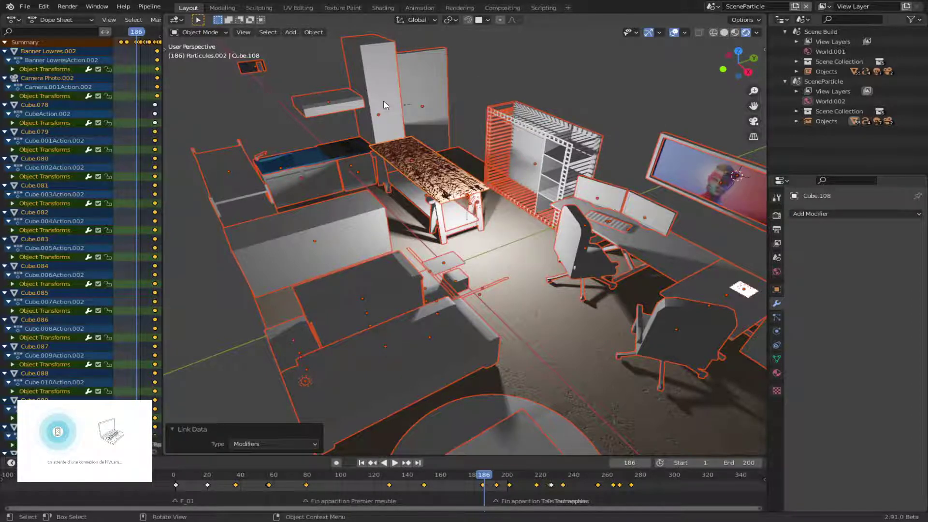
# Check the desk, office chair, shelving, tall cabinet, tabletop and floor individually for remaining modifiers
pyautogui.click(701, 234)
pyautogui.click(669, 258)
pyautogui.click(570, 242)
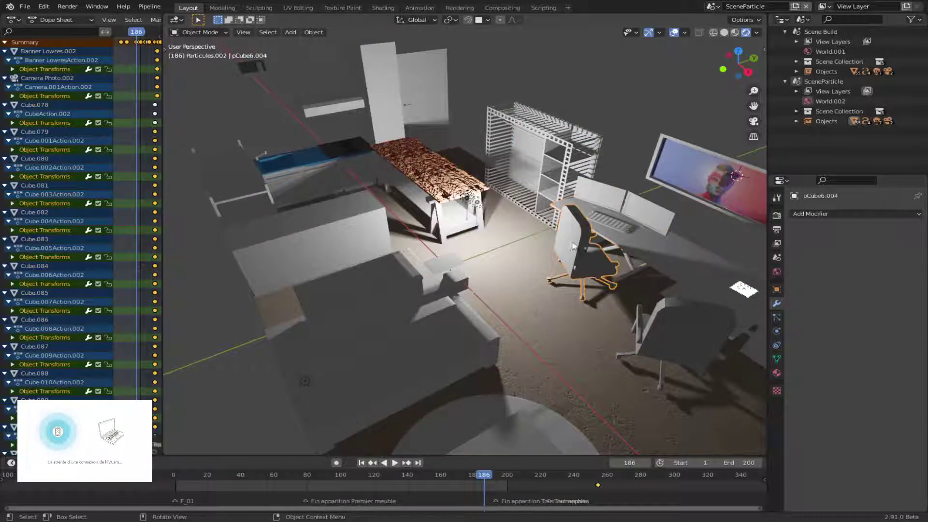
pyautogui.click(539, 155)
pyautogui.click(430, 124)
pyautogui.click(396, 125)
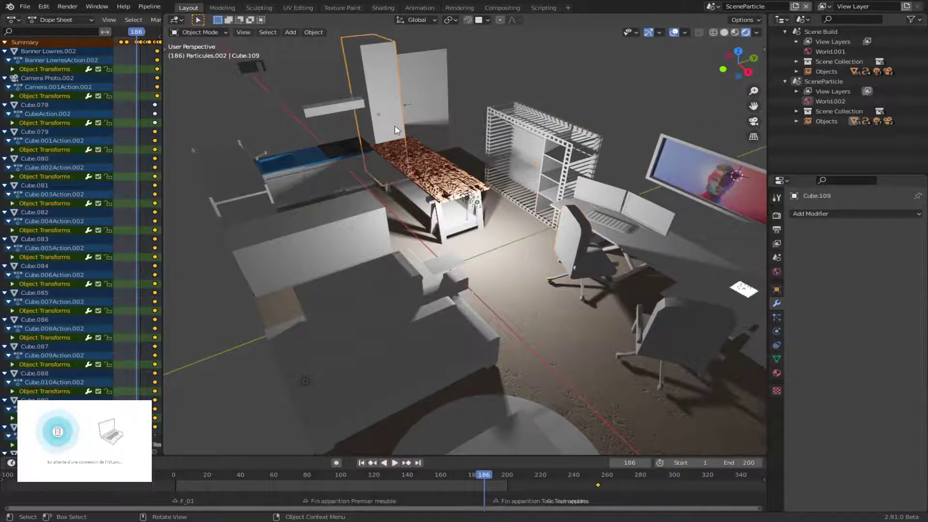
pyautogui.click(419, 192)
pyautogui.click(407, 239)
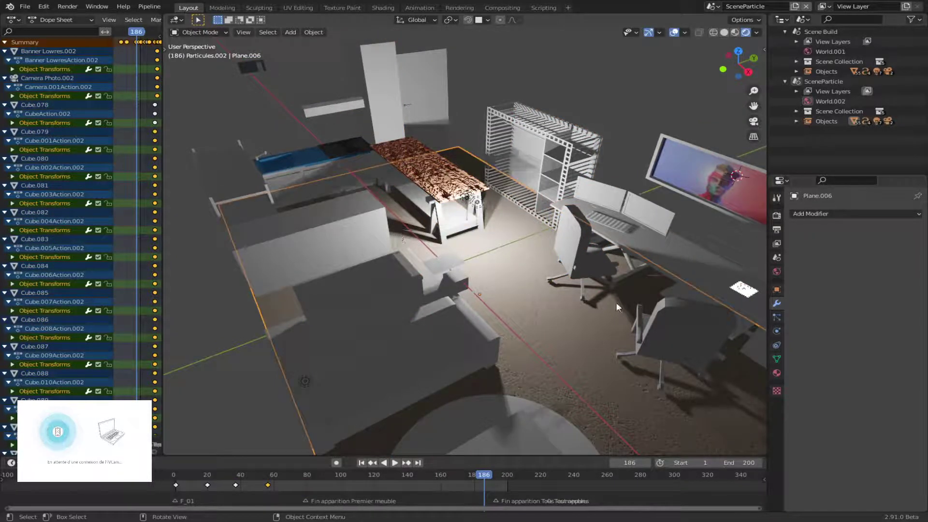
# Preview the animation briefly and delete all of the floor plane's keyframes from the timeline
pyautogui.press('space')
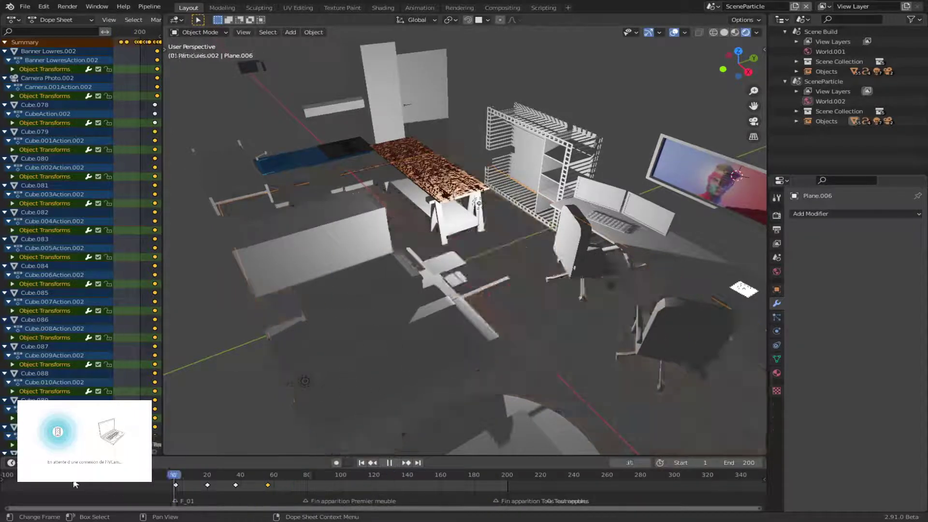
pyautogui.press('space')
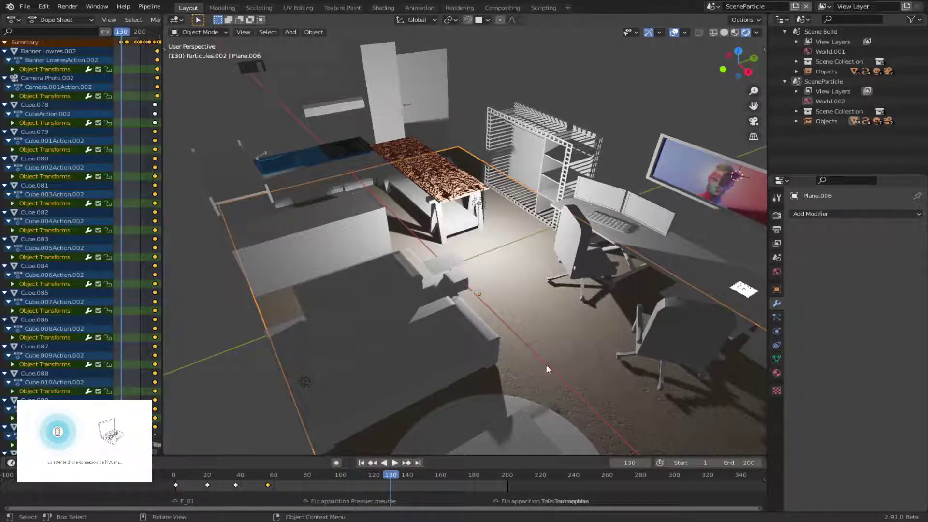
pyautogui.press('a')
pyautogui.press('g')
pyautogui.rightClick(389, 492)
pyautogui.press('a')
pyautogui.press('x')
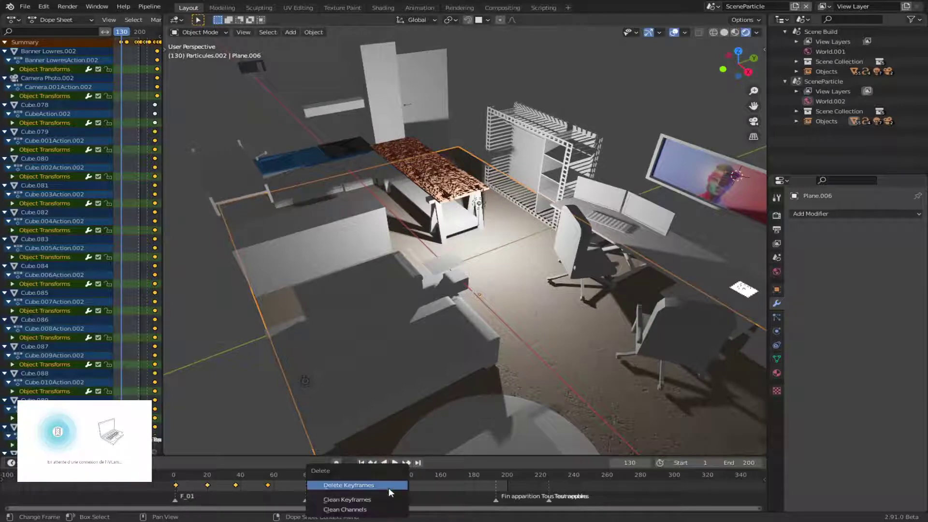
pyautogui.click(389, 486)
# Scrub to frame 271, look over the assembled room and select the large flat grey panel in the middle
pyautogui.moveTo(350, 474); pyautogui.dragTo(626, 460)
pyautogui.scroll(-5, 550, 244)
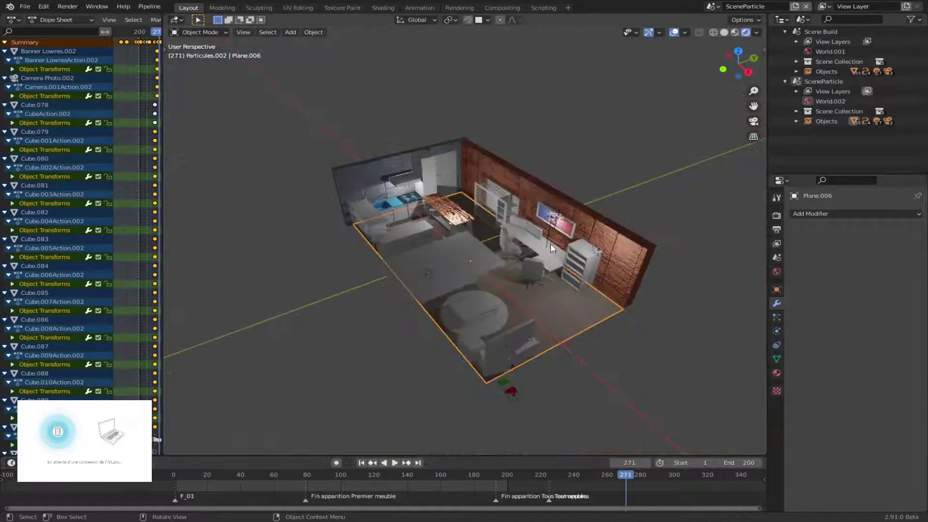
pyautogui.scroll(5, 543, 303)
pyautogui.moveTo(556, 303); pyautogui.dragTo(585, 294, button='middle')
pyautogui.click(550, 295)
pyautogui.scroll(-4, 558, 303)
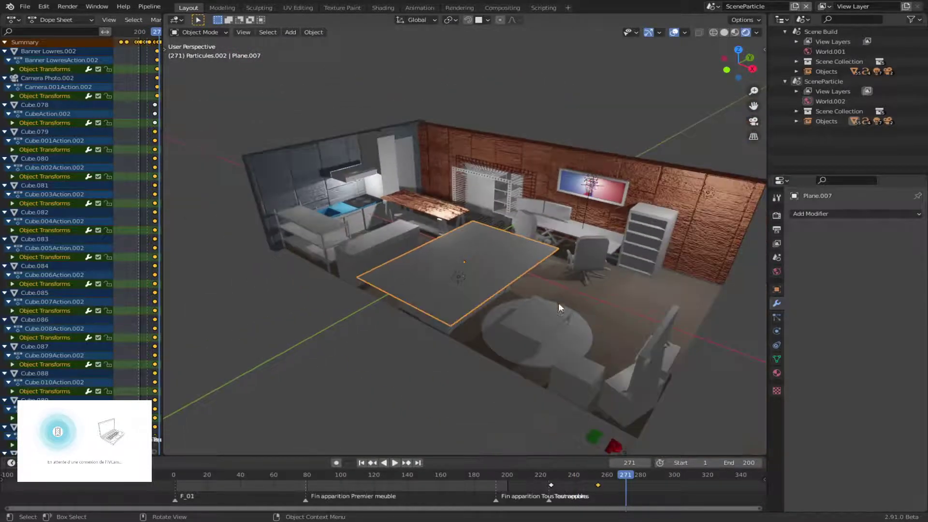
# Play and scrub the animation between frames 162 and 210 to check how the room's parts assemble
pyautogui.press('space')
pyautogui.click(652, 474)
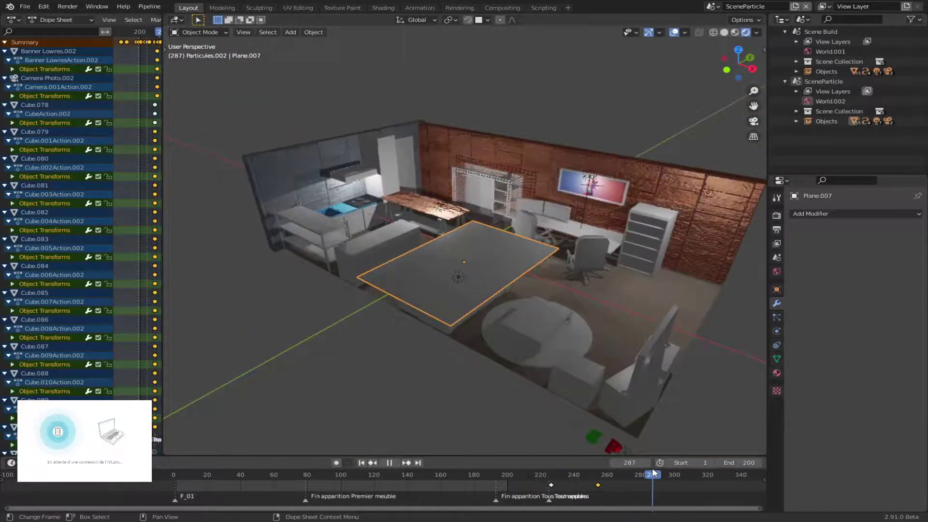
pyautogui.click(454, 471)
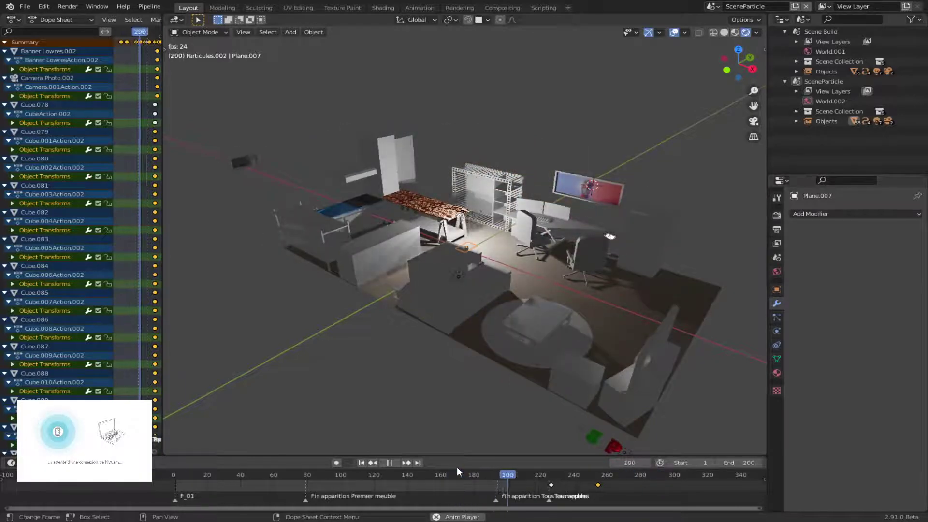
pyautogui.click(444, 480)
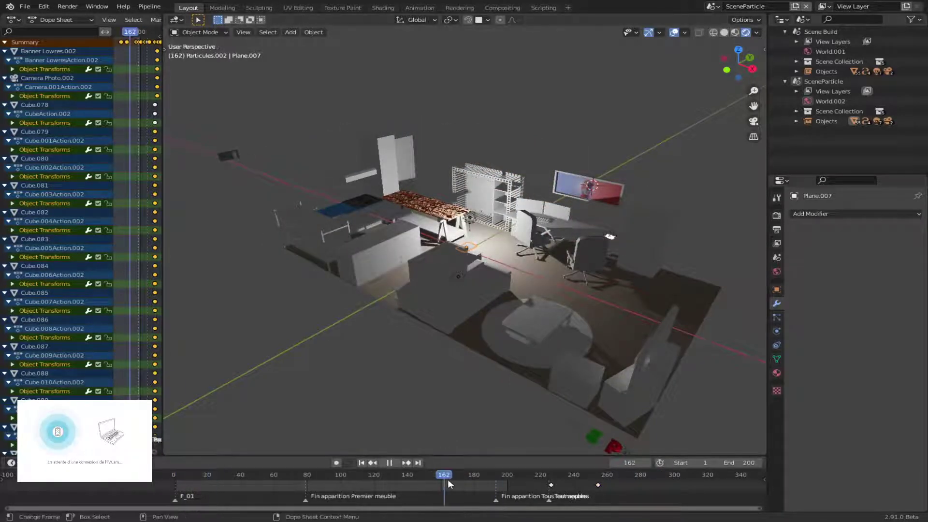
pyautogui.moveTo(447, 479); pyautogui.dragTo(524, 480)
pyautogui.press('space')
# Select the wall with the door, scrub through its keyframes to frame 266 and replay the animation from there
pyautogui.click(386, 215)
pyautogui.click(548, 484)
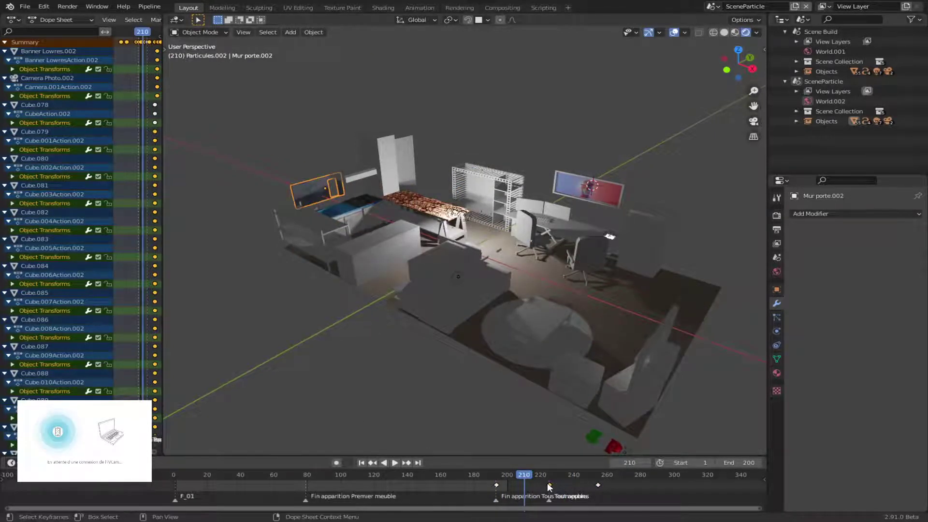
pyautogui.moveTo(551, 475); pyautogui.dragTo(617, 476)
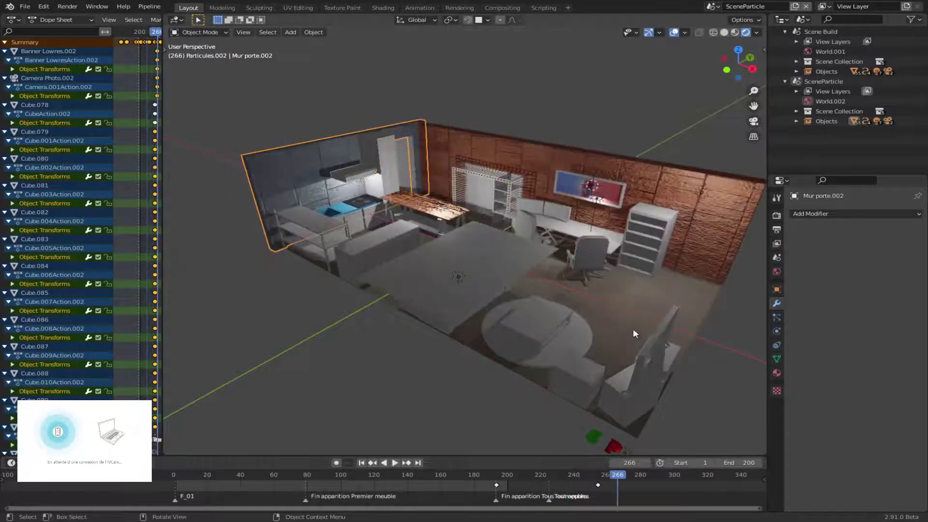
pyautogui.moveTo(628, 367); pyautogui.dragTo(630, 340, button='middle')
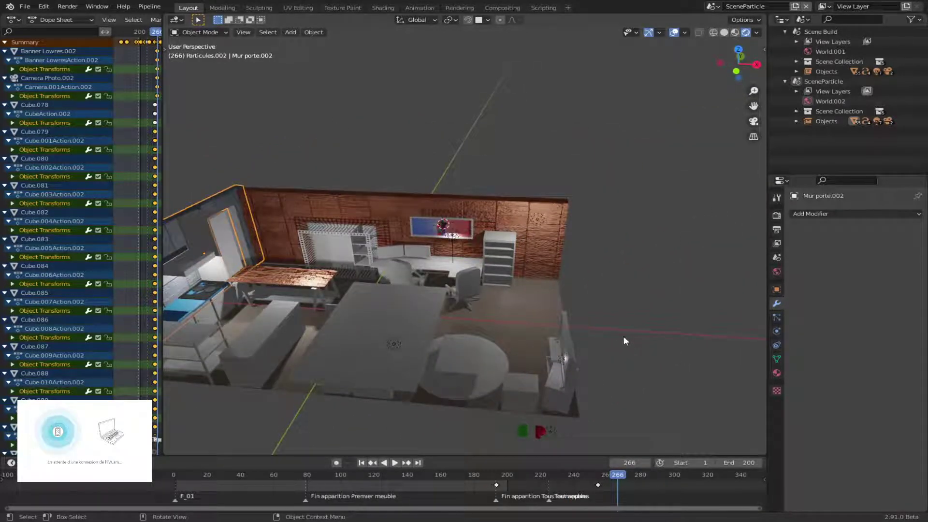
pyautogui.press('space')
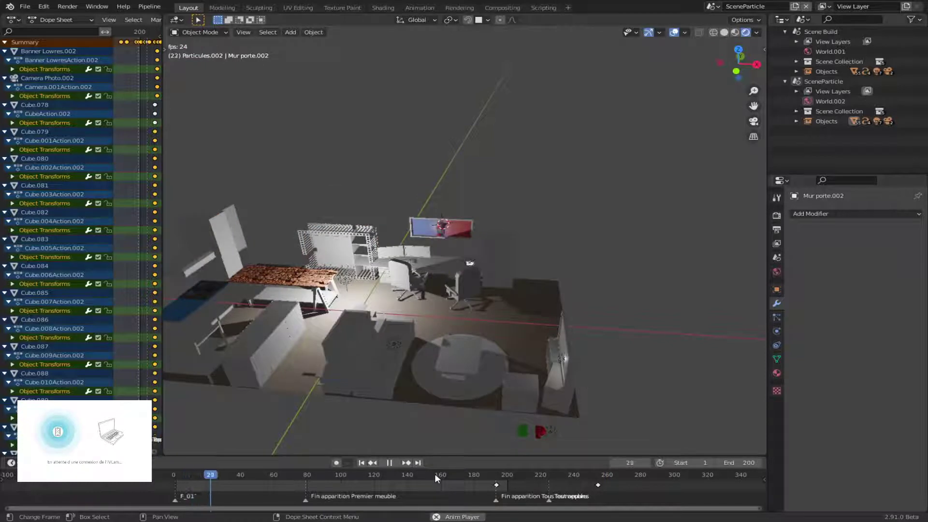
pyautogui.press('space')
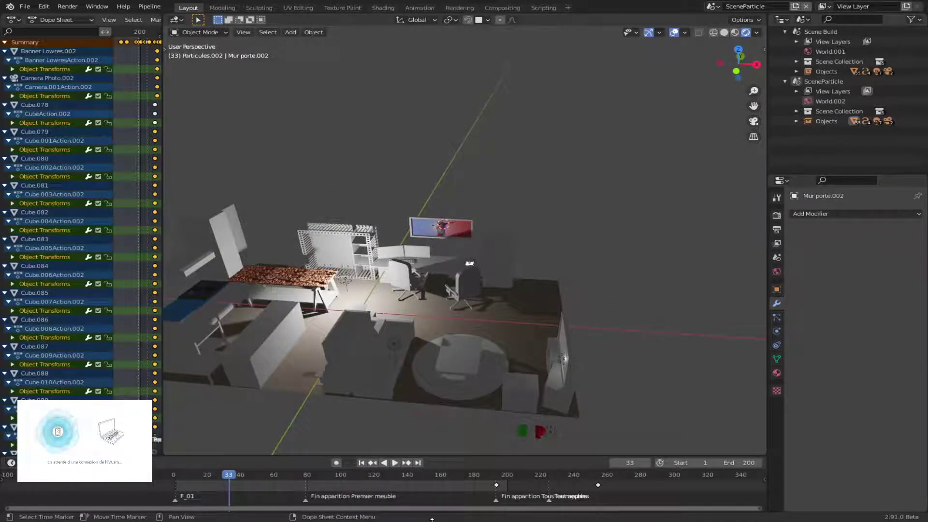
# Select SceneParticle in the scene list and set its frame range to start at 200 and end at 299
pyautogui.click(853, 81)
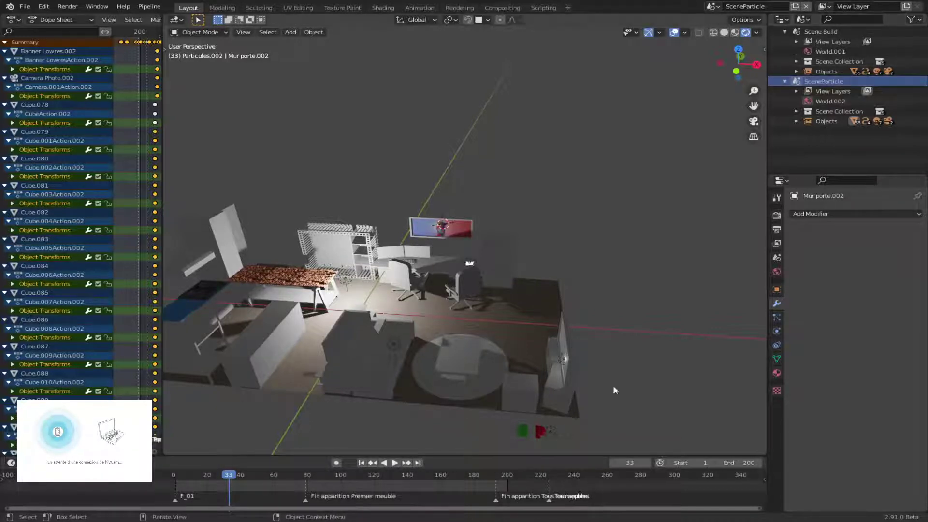
pyautogui.moveTo(691, 462); pyautogui.dragTo(754, 463)
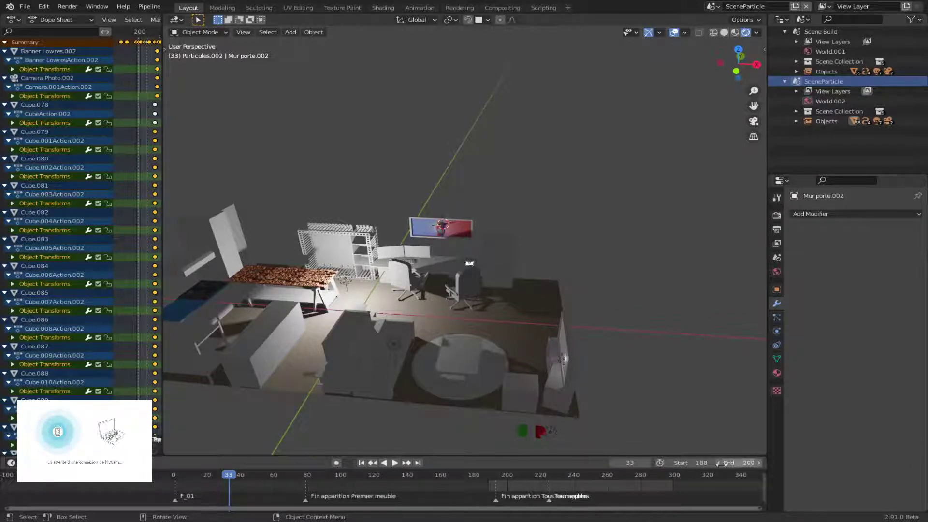
pyautogui.moveTo(695, 462)
pyautogui.mouseDown()
pyautogui.moveTo(704, 462)
pyautogui.moveTo(693, 463)
pyautogui.mouseUp()
pyautogui.click(704, 464)
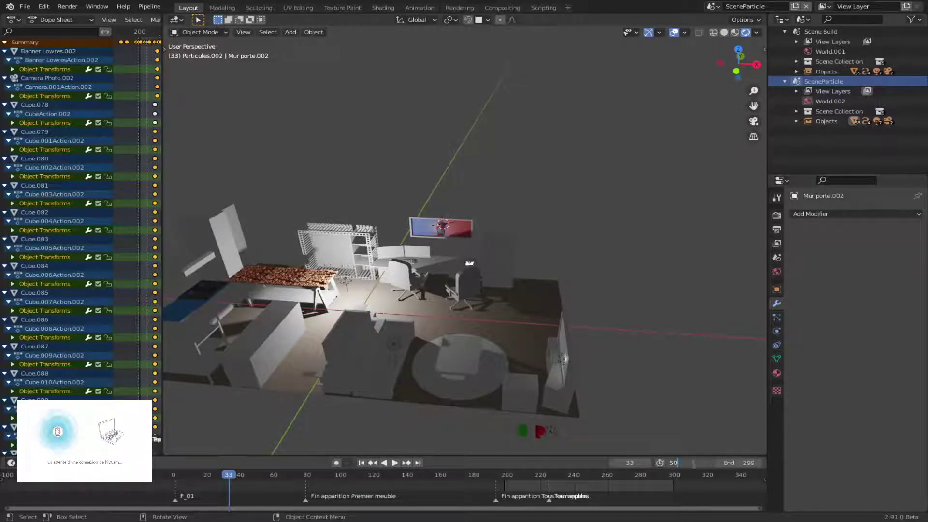
pyautogui.write('200')
pyautogui.press('Return')
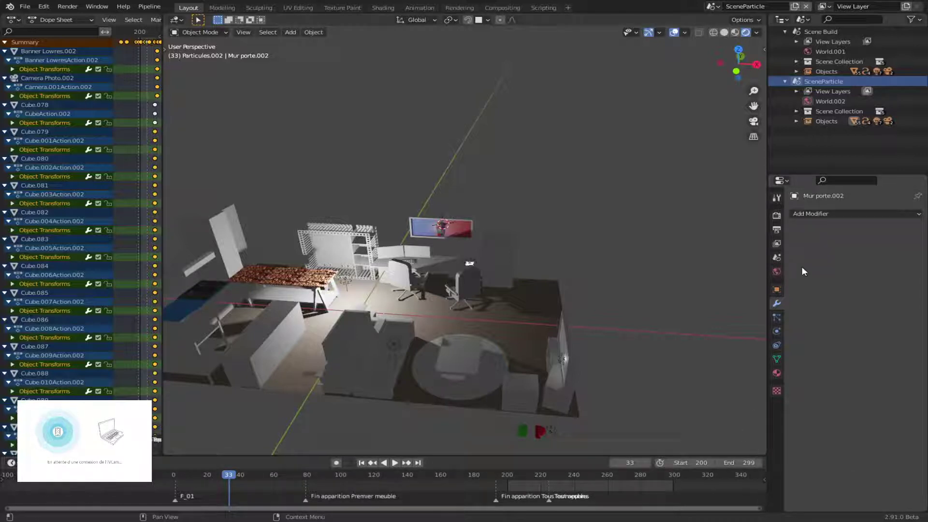
# Review SceneParticle's render settings, its output dimensions and frame range, and the available output file formats
pyautogui.click(776, 215)
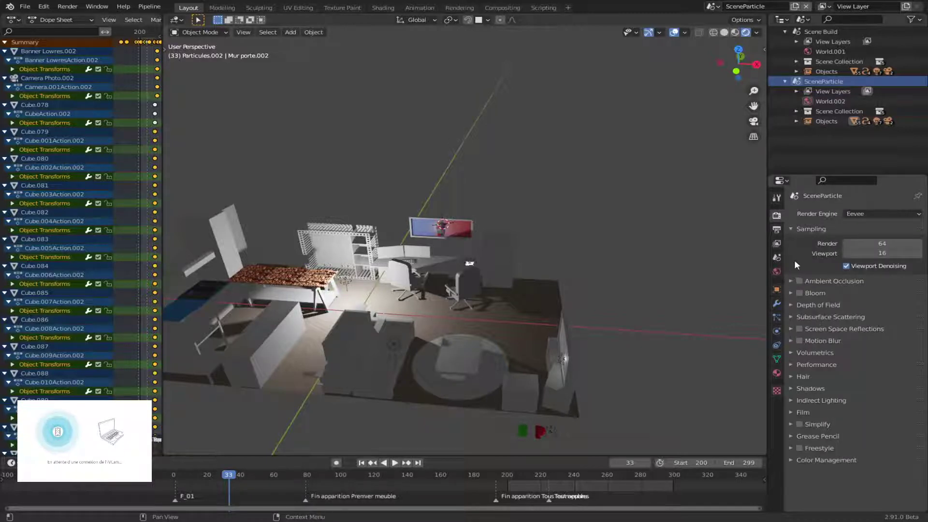
pyautogui.click(777, 232)
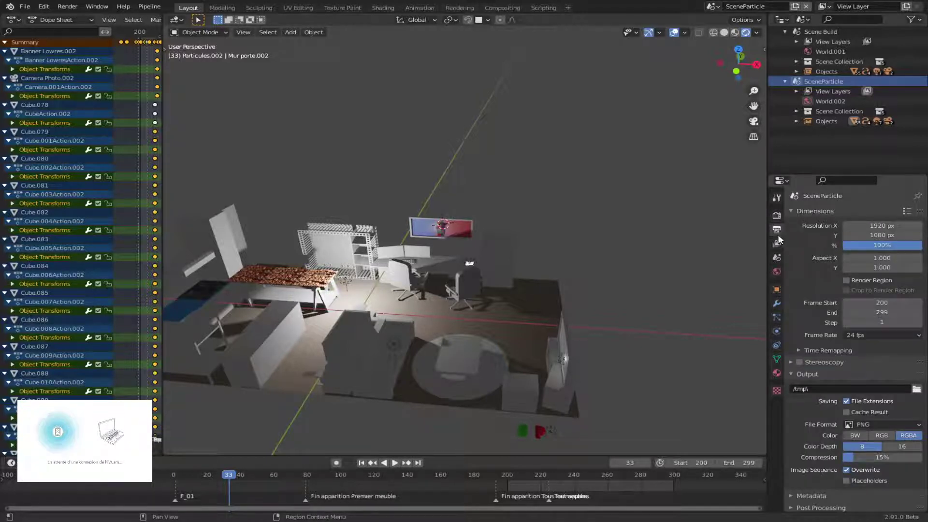
pyautogui.scroll(-2, 798, 404)
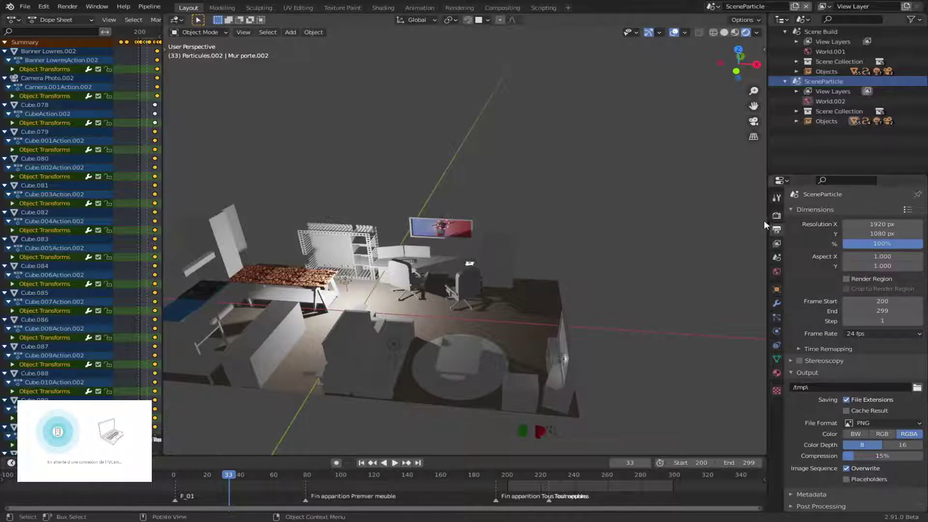
pyautogui.click(776, 215)
pyautogui.click(776, 231)
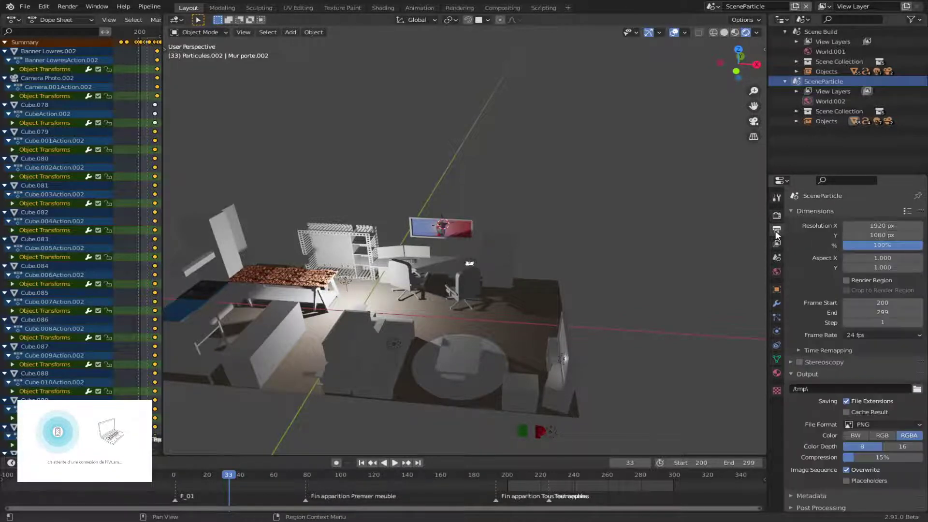
pyautogui.click(891, 425)
pyautogui.click(892, 427)
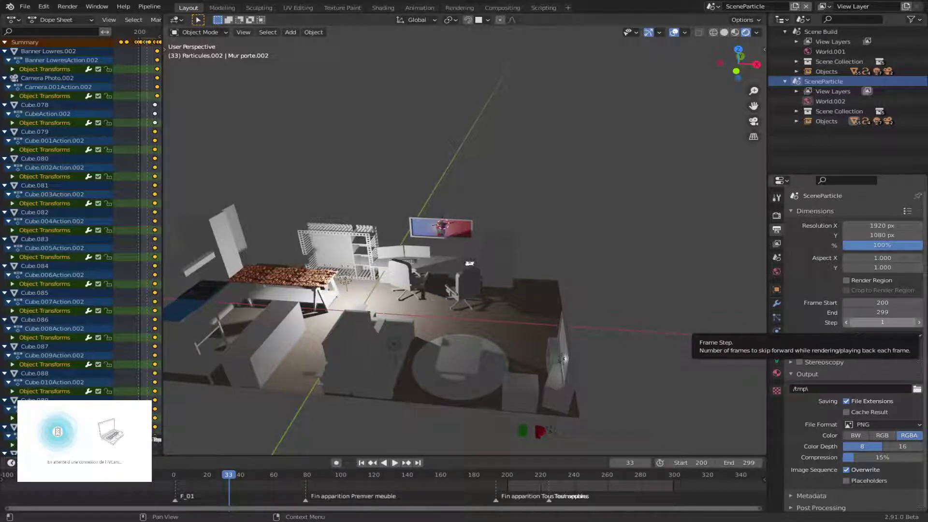
# Play the new frame range, stop at frame 289 and inspect the assembled room from several angles
pyautogui.moveTo(550, 475)
pyautogui.mouseDown()
pyautogui.moveTo(532, 480)
pyautogui.moveTo(549, 473)
pyautogui.mouseUp()
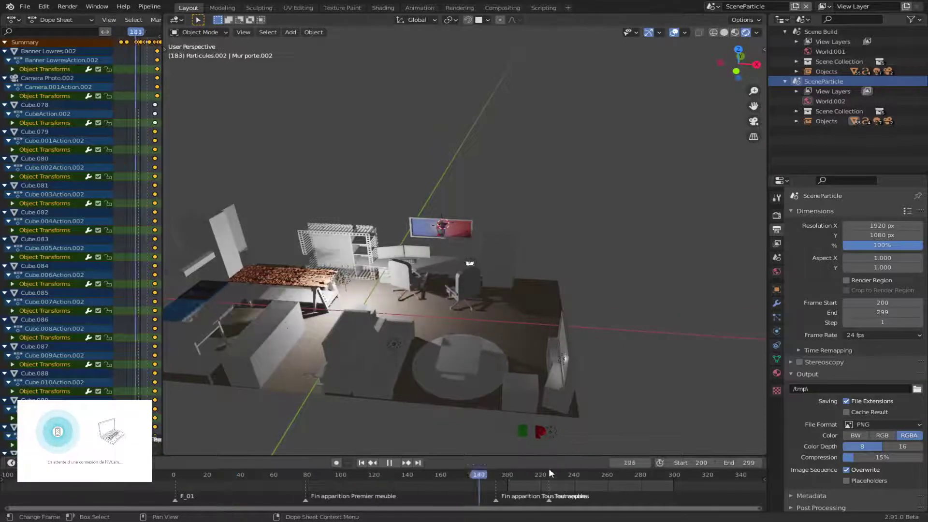
pyautogui.press('space')
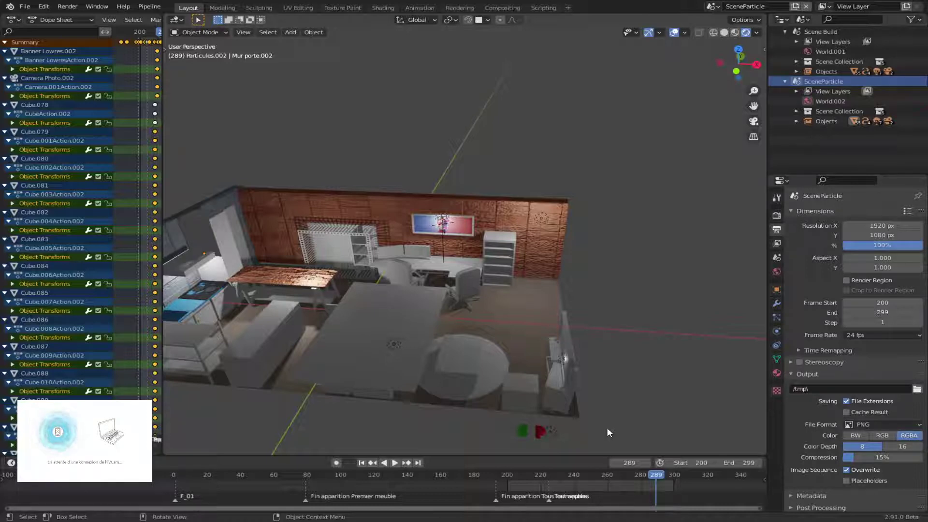
pyautogui.moveTo(506, 185); pyautogui.dragTo(559, 215, button='middle')
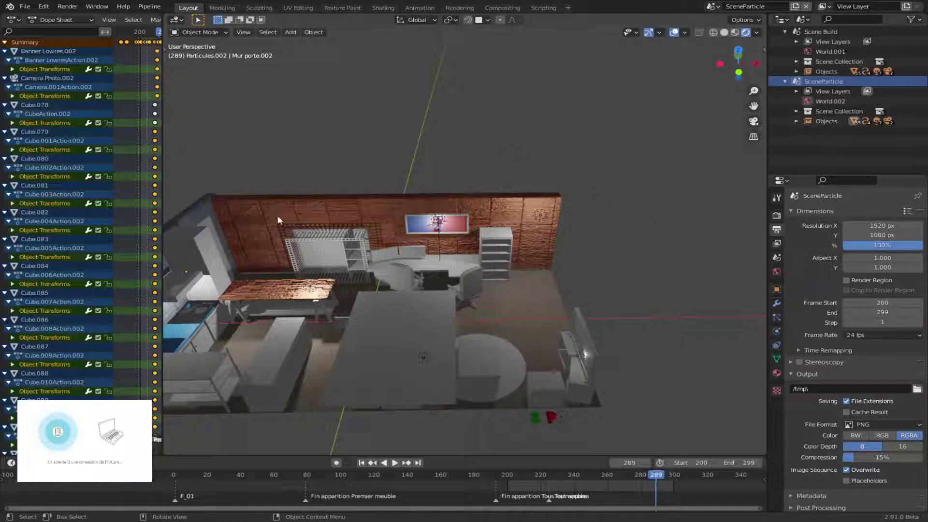
pyautogui.moveTo(565, 270); pyautogui.dragTo(479, 274, button='middle')
pyautogui.moveTo(587, 228); pyautogui.dragTo(312, 188, button='middle')
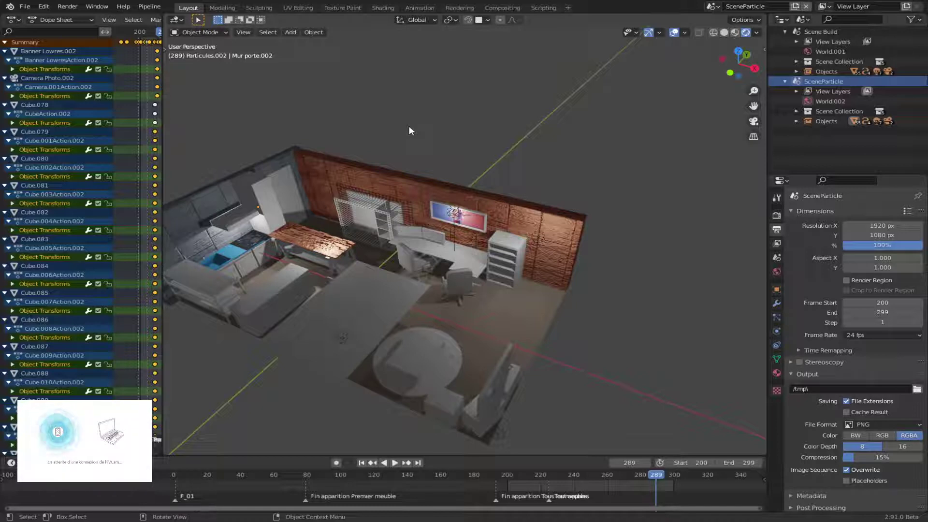
pyautogui.moveTo(301, 332); pyautogui.dragTo(308, 307, button='middle')
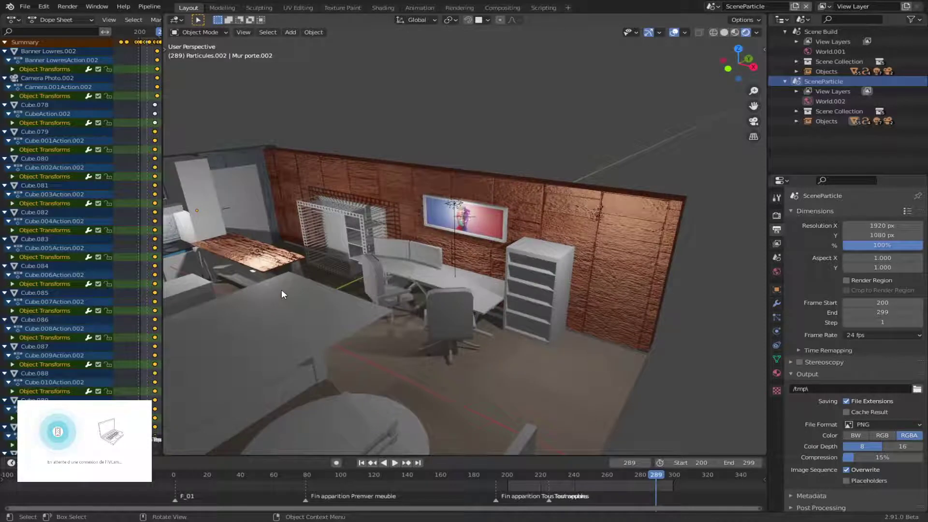
pyautogui.moveTo(293, 290); pyautogui.dragTo(513, 283, button='middle')
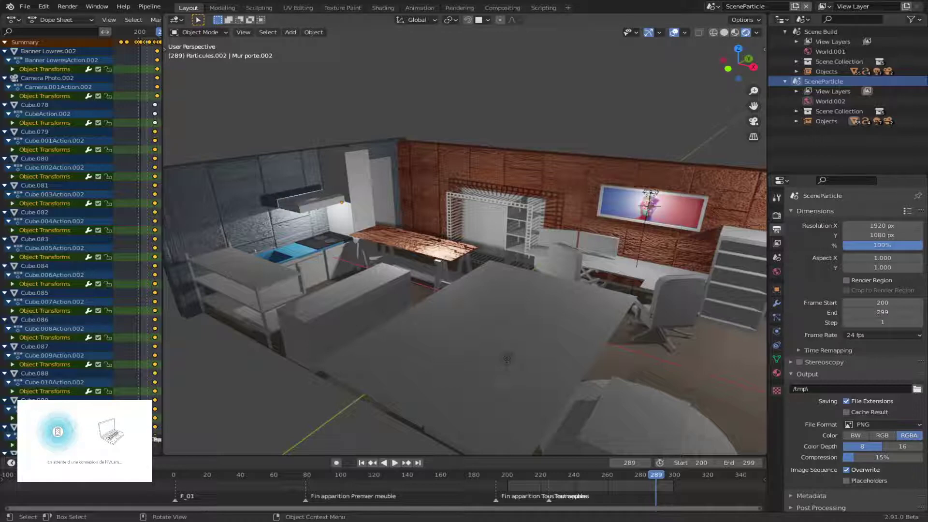
# Focus on the framed banner above the desk and examine its portrait artwork up close and within the room
pyautogui.click(680, 214)
pyautogui.press('KP_Decimal')
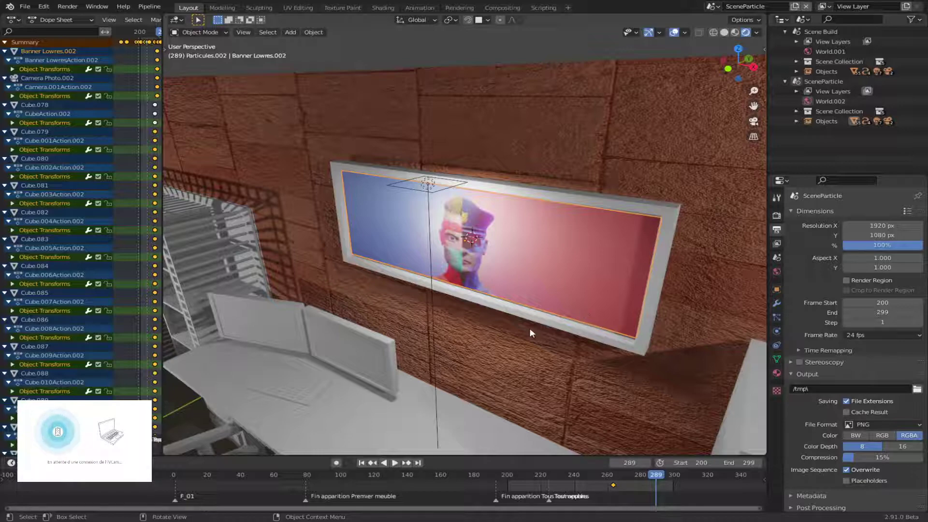
pyautogui.moveTo(531, 333); pyautogui.dragTo(553, 366, button='middle')
pyautogui.scroll(3, 593, 361)
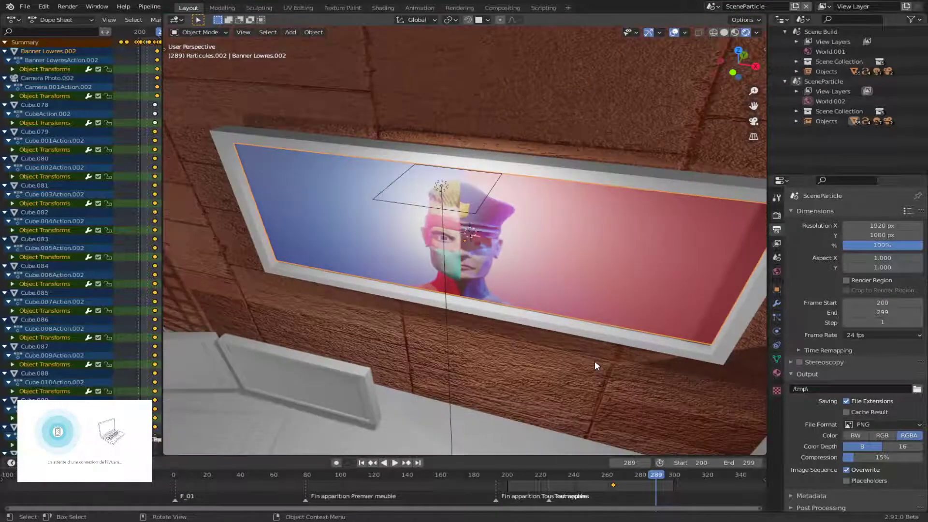
pyautogui.scroll(3, 595, 366)
pyautogui.moveTo(596, 367); pyautogui.dragTo(609, 340, button='middle')
pyautogui.scroll(2, 615, 338)
pyautogui.scroll(-1, 609, 339)
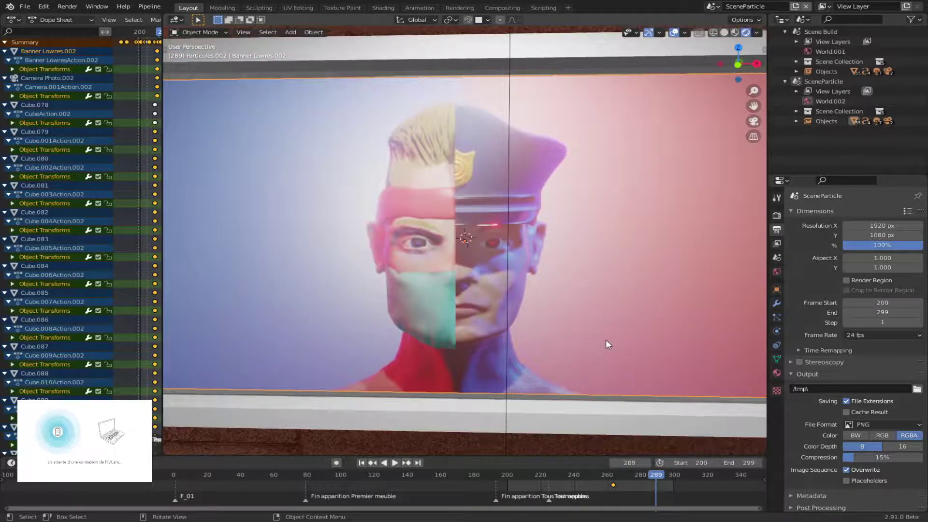
pyautogui.moveTo(538, 338); pyautogui.dragTo(613, 335, button='middle')
pyautogui.scroll(-3, 544, 359)
pyautogui.moveTo(582, 141); pyautogui.dragTo(515, 239, button='middle')
pyautogui.scroll(4, 515, 240)
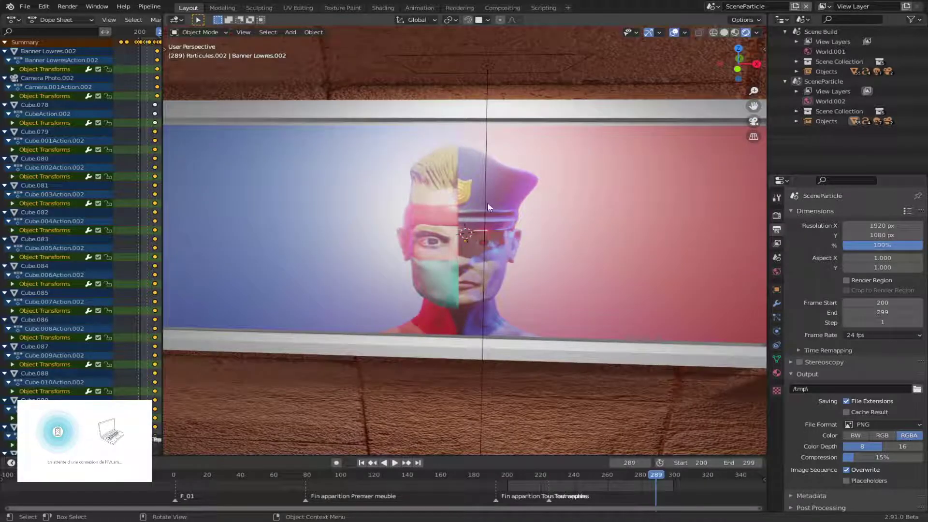
pyautogui.scroll(-2, 594, 217)
pyautogui.moveTo(630, 236); pyautogui.dragTo(467, 311, button='middle')
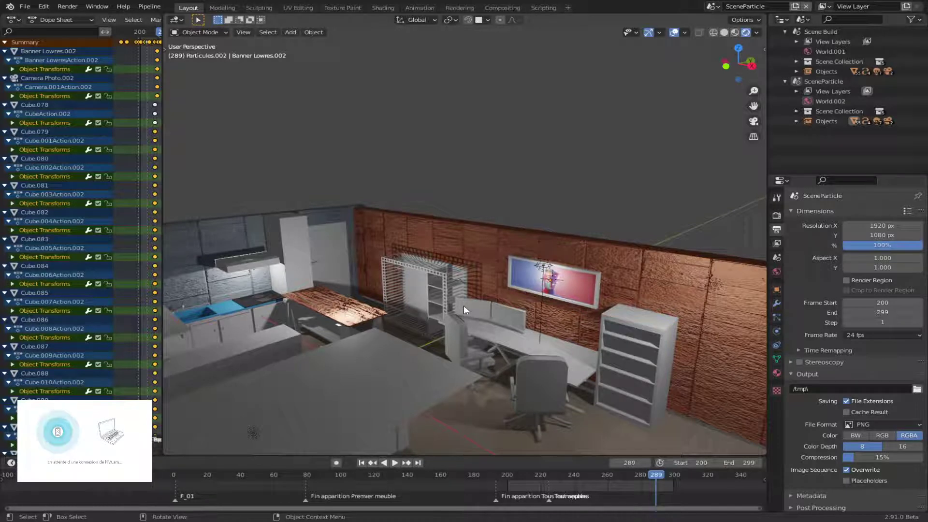
pyautogui.moveTo(504, 309); pyautogui.dragTo(549, 293, button='middle')
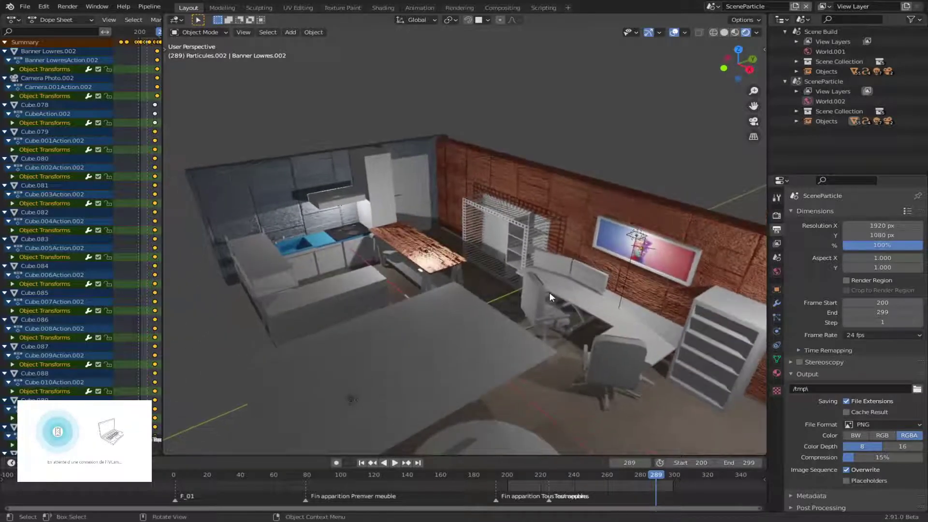